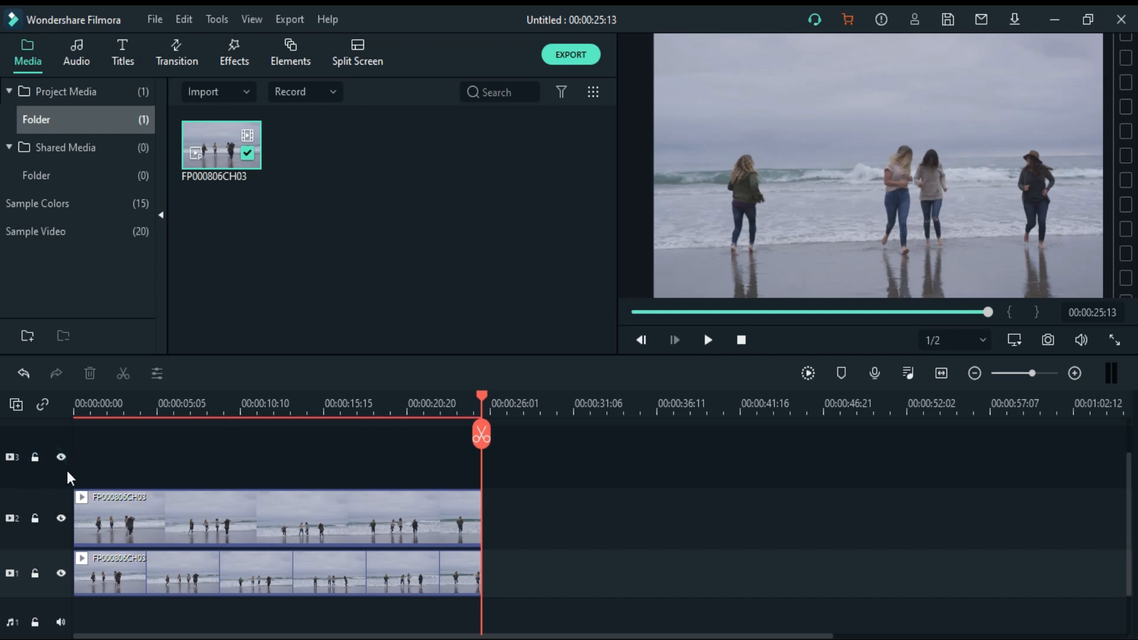
# Step: Add a fourth video track to the timeline
pyautogui.rightClick(65, 471)
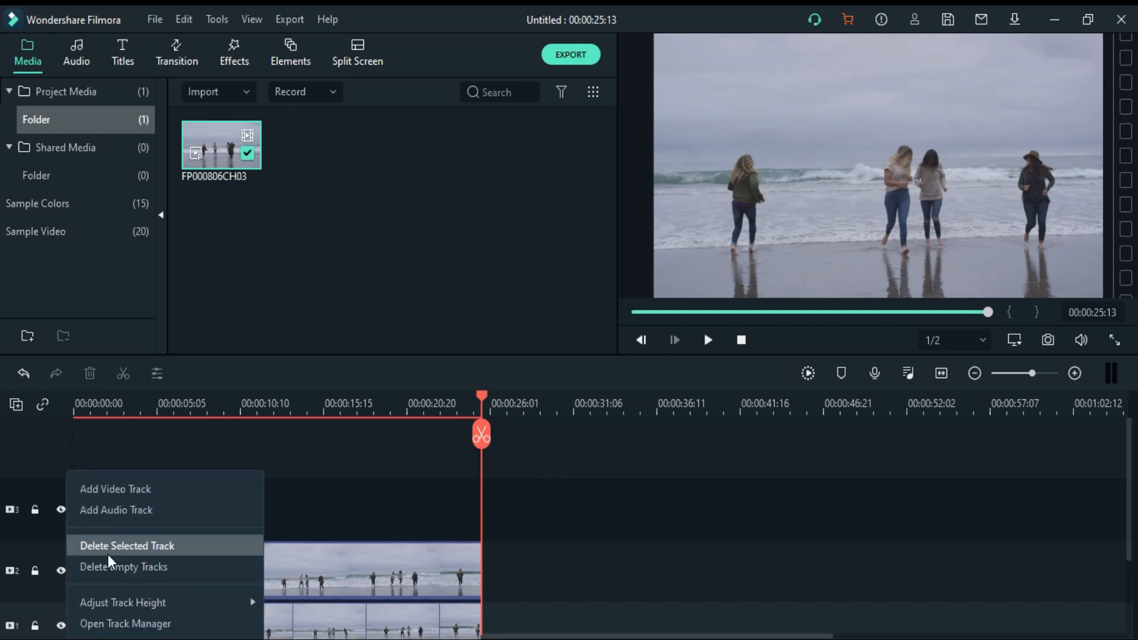
pyautogui.click(119, 487)
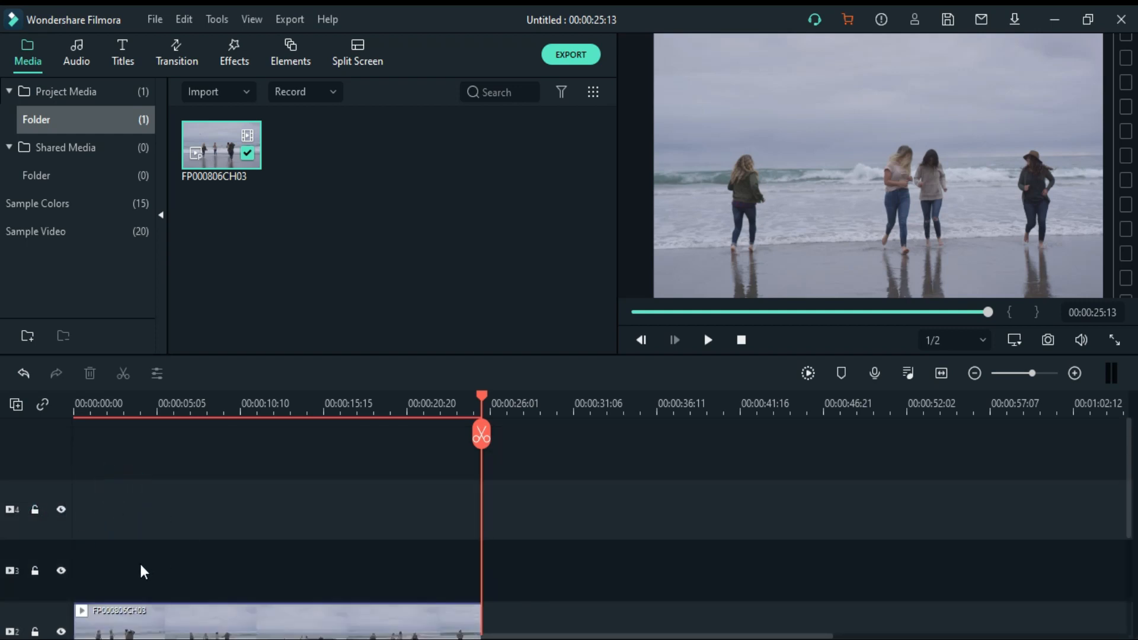
pyautogui.scroll(-1, 139, 570)
pyautogui.click(57, 564)
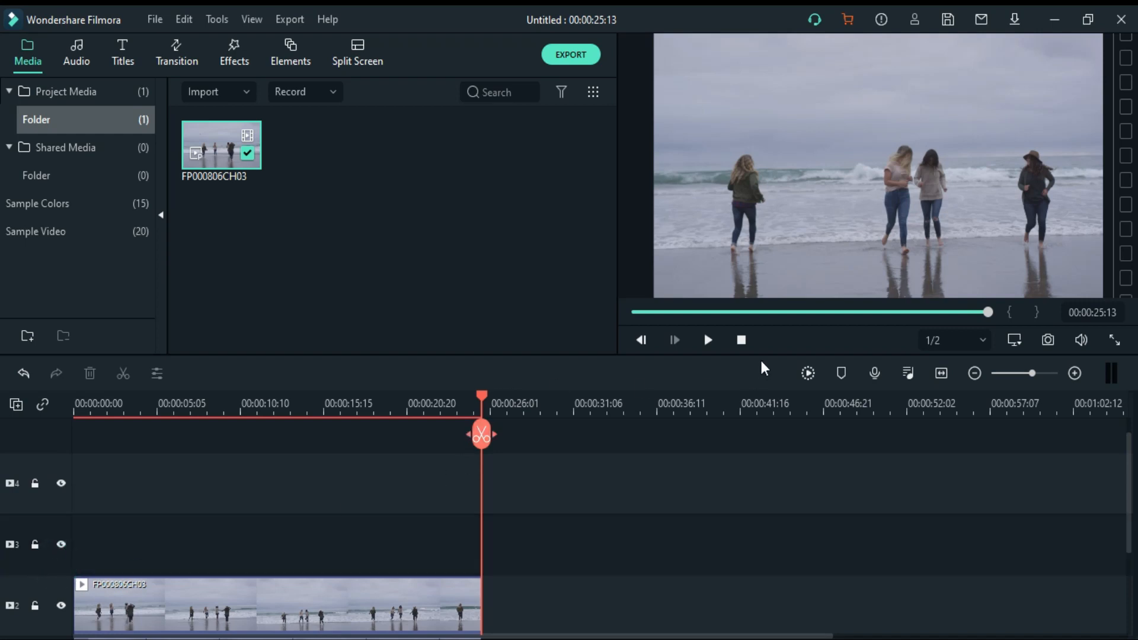
# Step: Paste the copied FP000806CH03 clip onto video track 3 at the start of the timeline
pyautogui.click(740, 340)
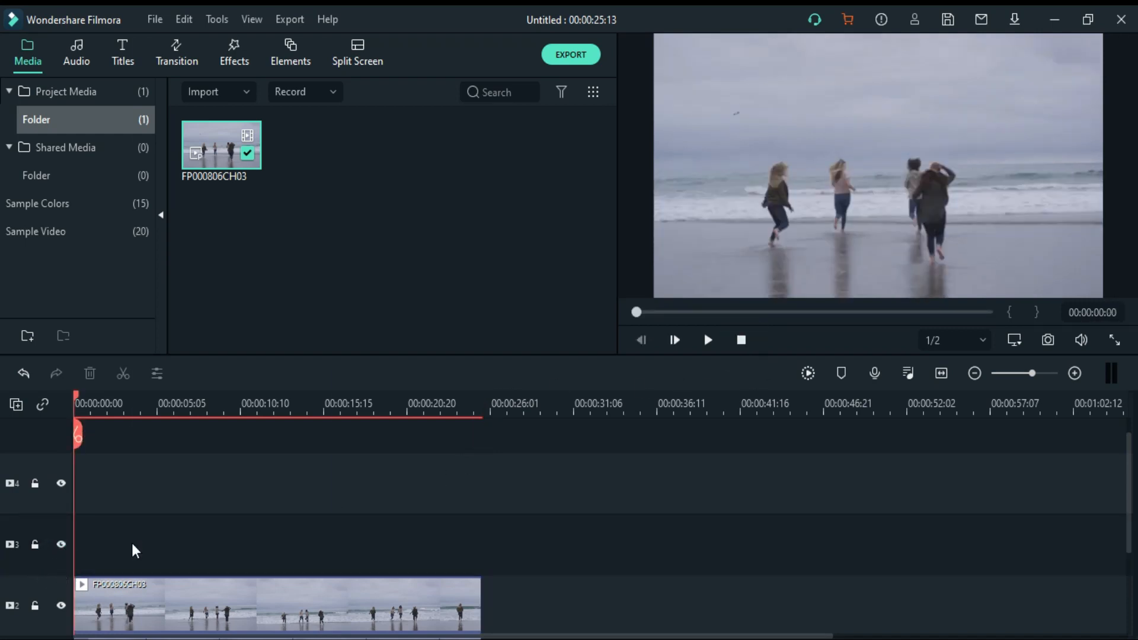
pyautogui.rightClick(130, 540)
pyautogui.click(207, 100)
pyautogui.rightClick(98, 489)
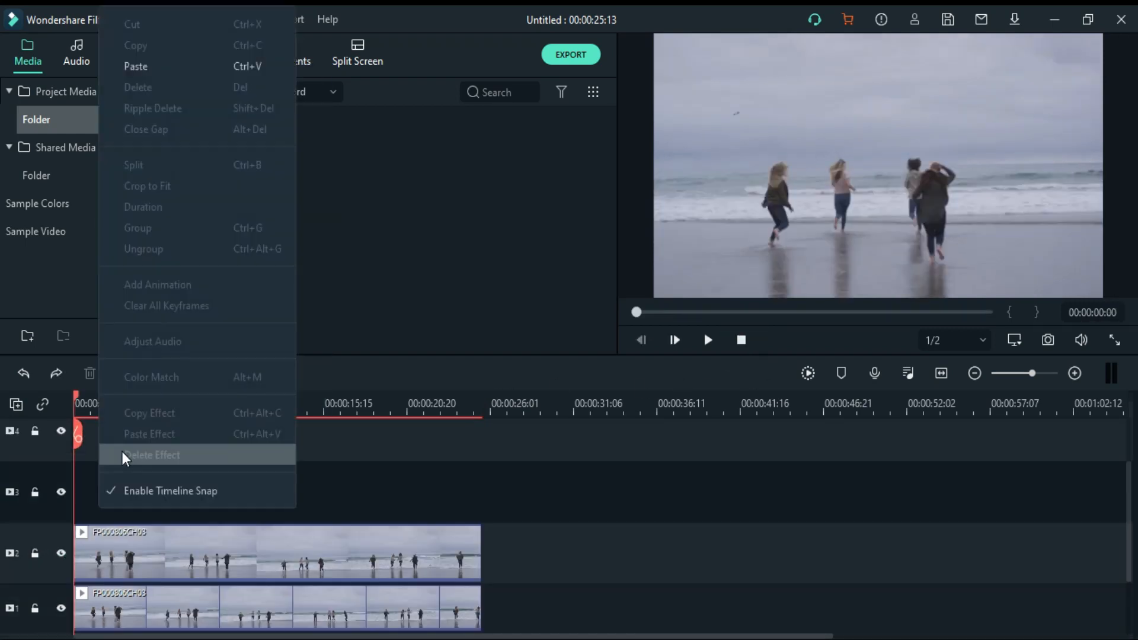
pyautogui.click(187, 65)
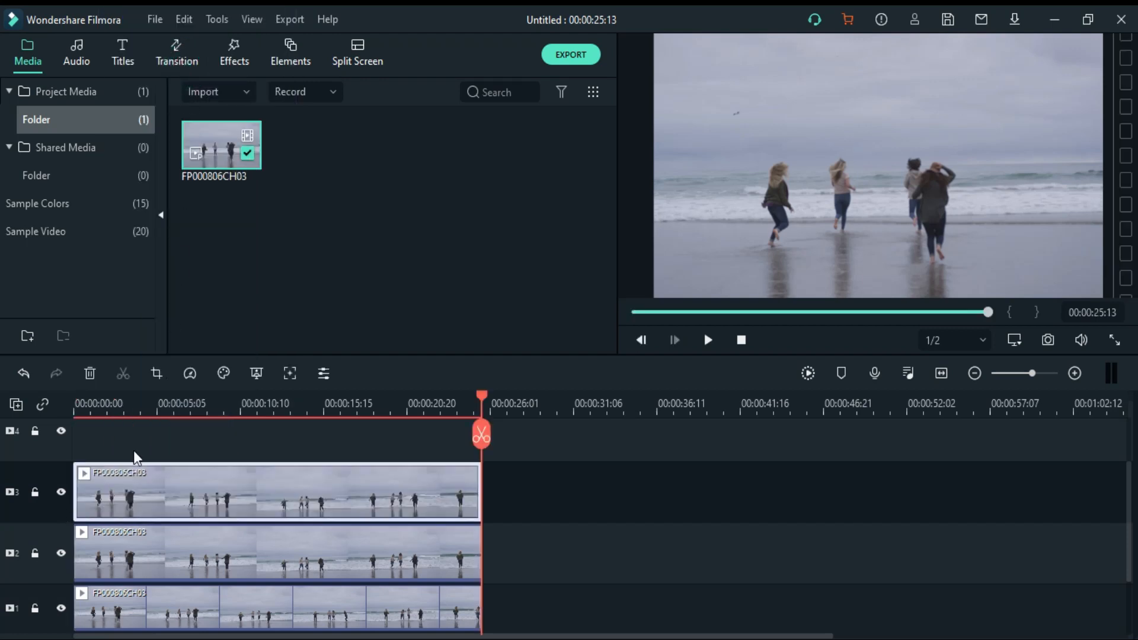
# Step: Paste another copy of the FP000806CH03 clip onto video track 4 at the start of the timeline
pyautogui.scroll(1, 177, 447)
pyautogui.click(741, 341)
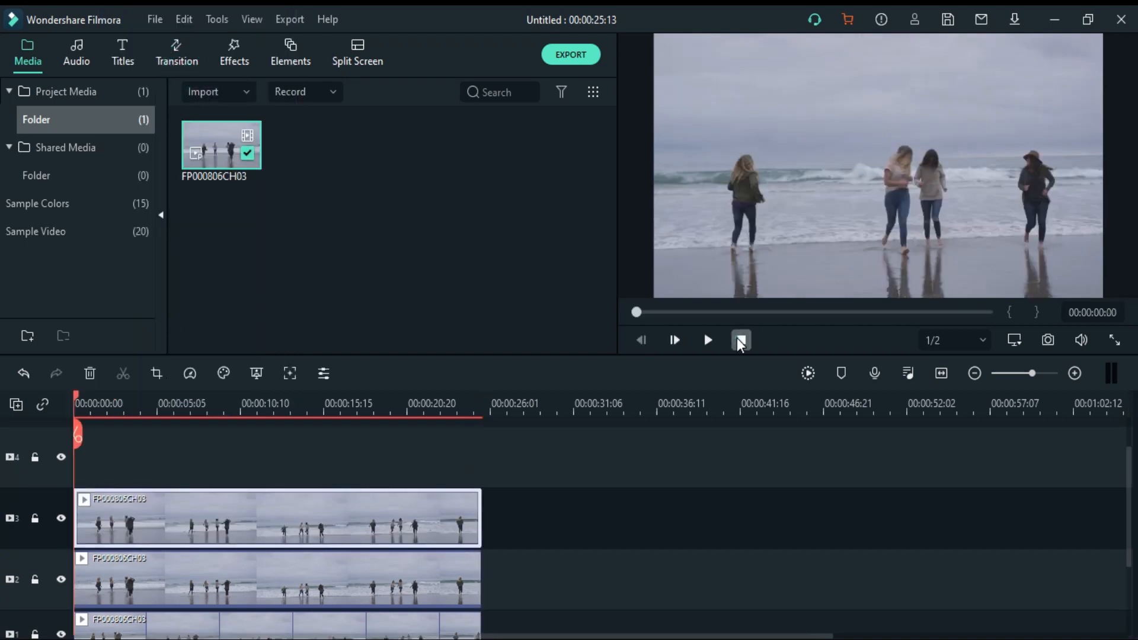
pyautogui.click(74, 460)
pyautogui.rightClick(104, 459)
pyautogui.click(169, 68)
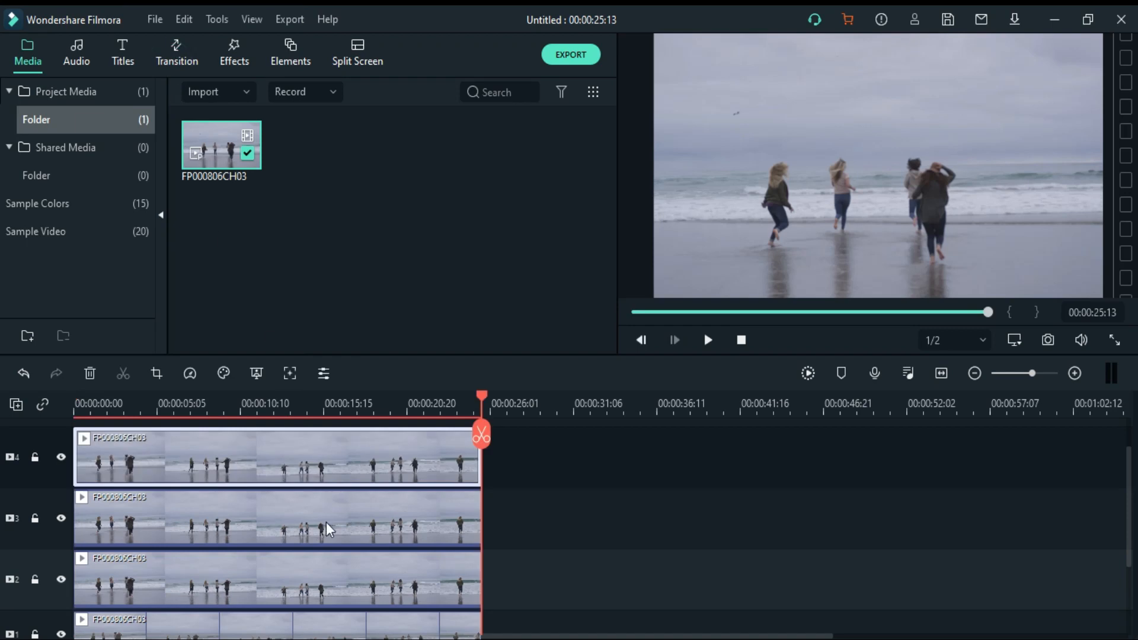
# Step: Hide video tracks 2, 3 and 4 so that only track 1 stays visible
pyautogui.scroll(1, 308, 532)
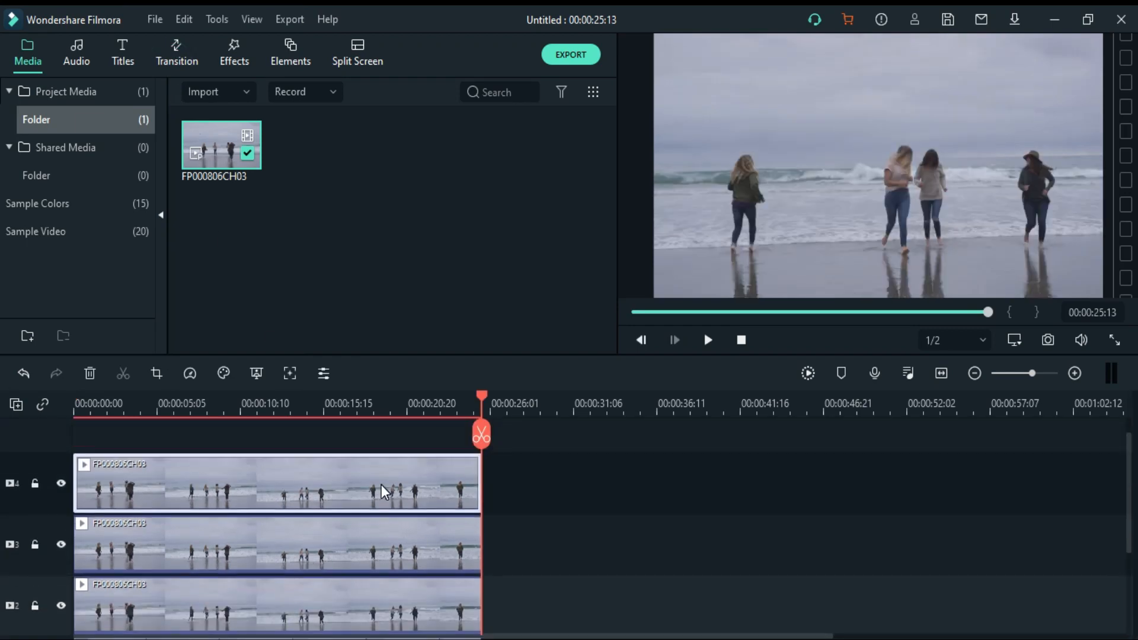
pyautogui.scroll(-2, 382, 485)
pyautogui.click(61, 552)
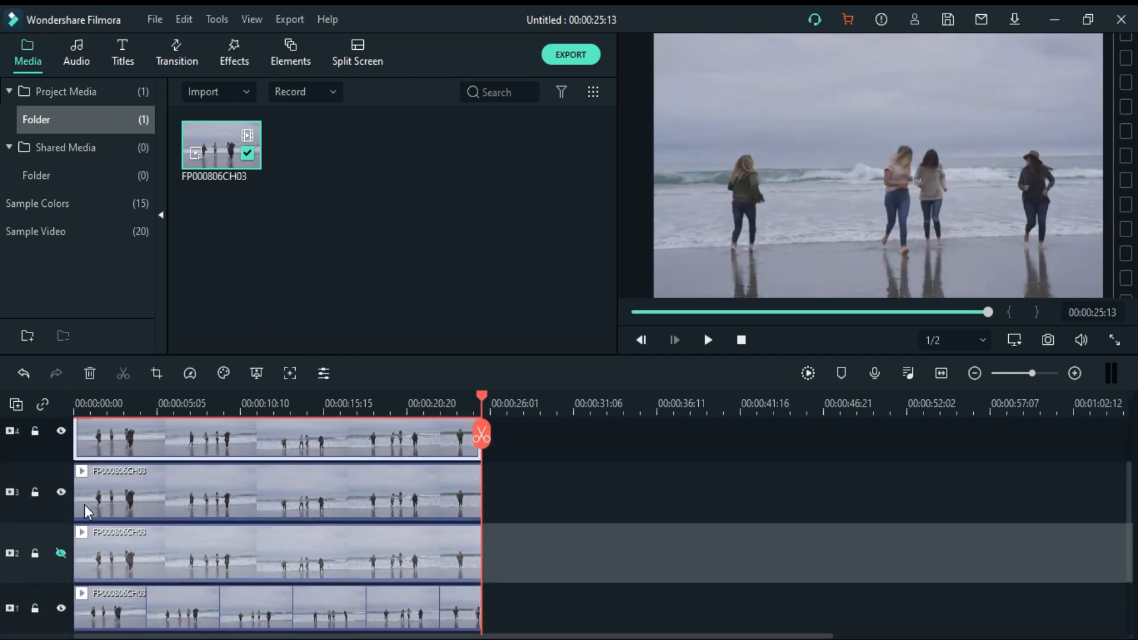
pyautogui.click(59, 490)
pyautogui.click(60, 433)
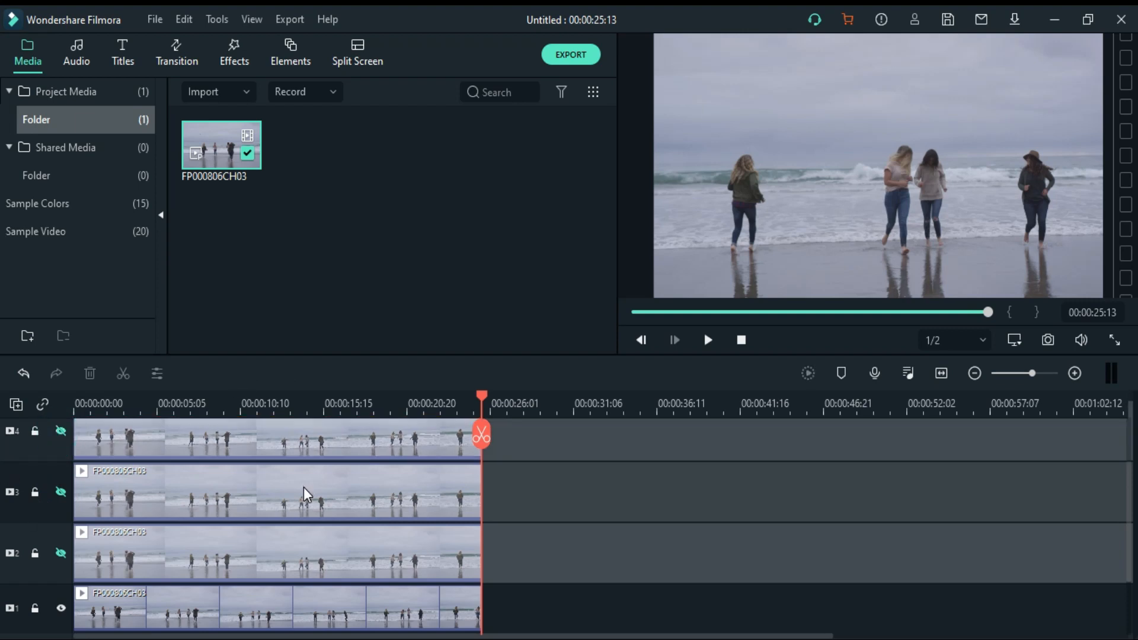
# Step: Enable motion tracking on the clip on video track 1 and return the playhead to the start
pyautogui.scroll(-3, 304, 487)
pyautogui.click(272, 523)
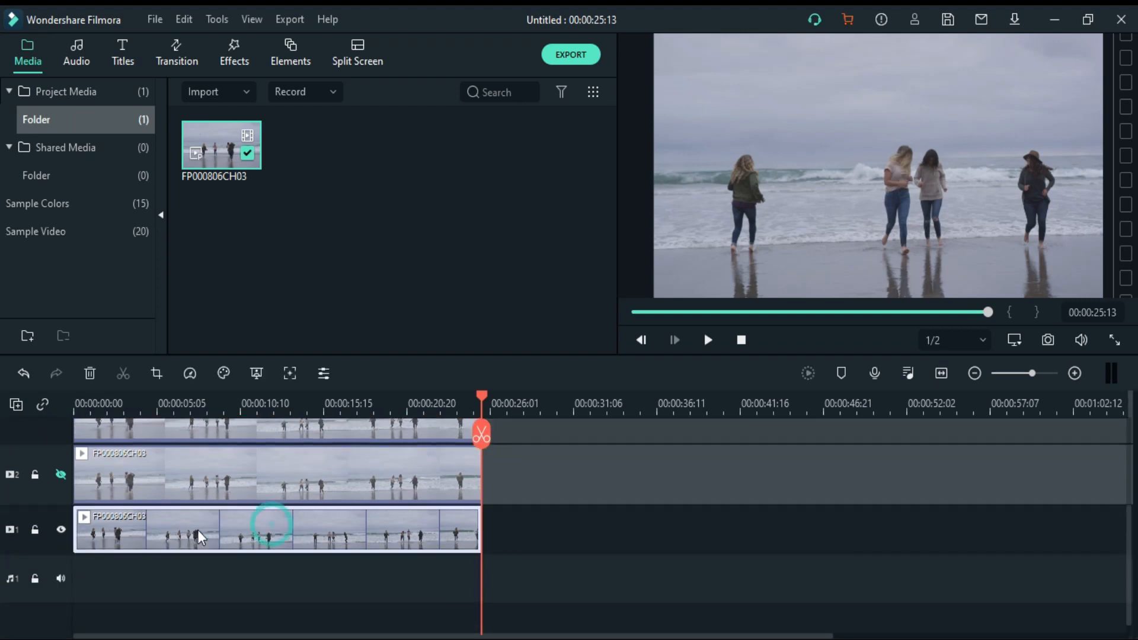
pyautogui.click(293, 374)
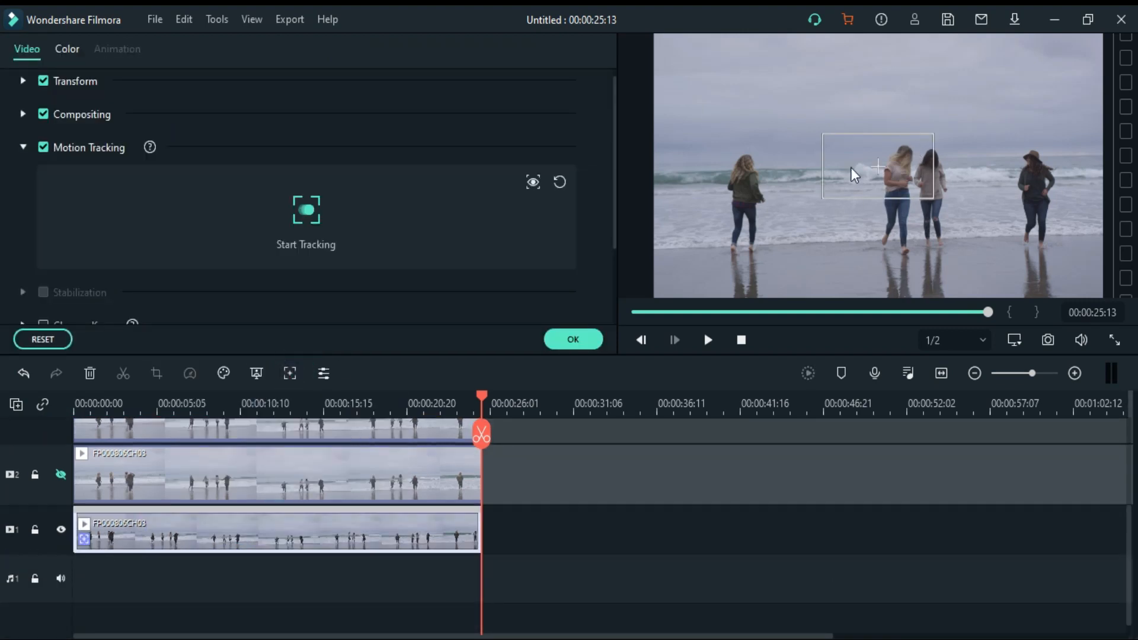
pyautogui.click(898, 164)
pyautogui.click(742, 342)
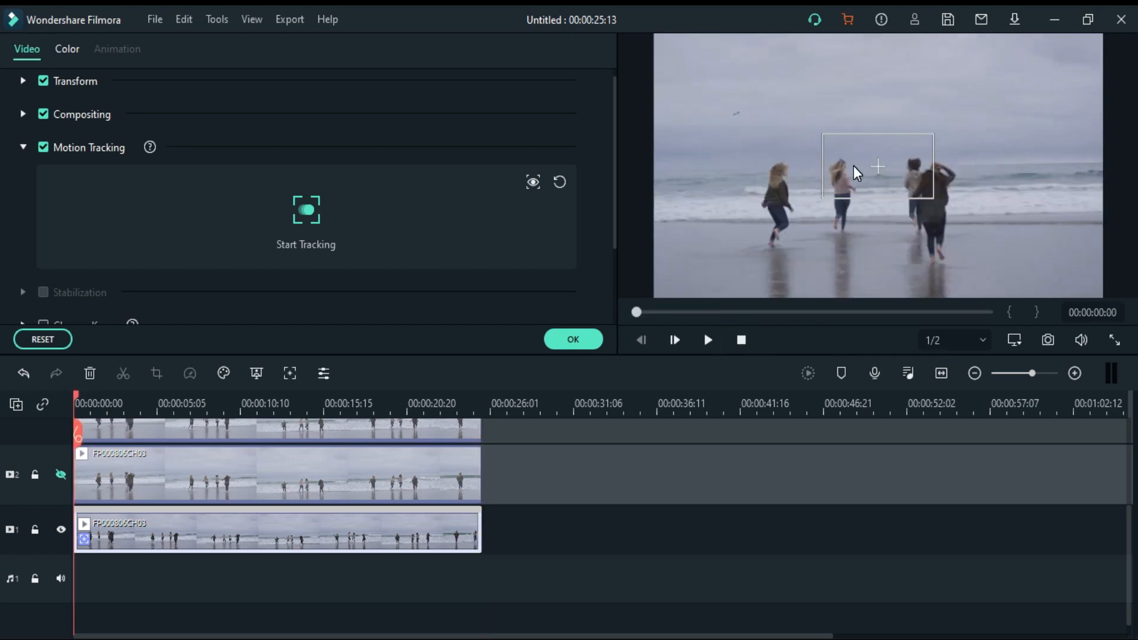
# Step: Shrink the tracking box around the leftmost woman's head, run the tracking on track 1's clip and confirm it
pyautogui.moveTo(934, 135); pyautogui.dragTo(848, 208)
pyautogui.moveTo(881, 162); pyautogui.dragTo(779, 172)
pyautogui.press('Right')
pyautogui.press('Right')
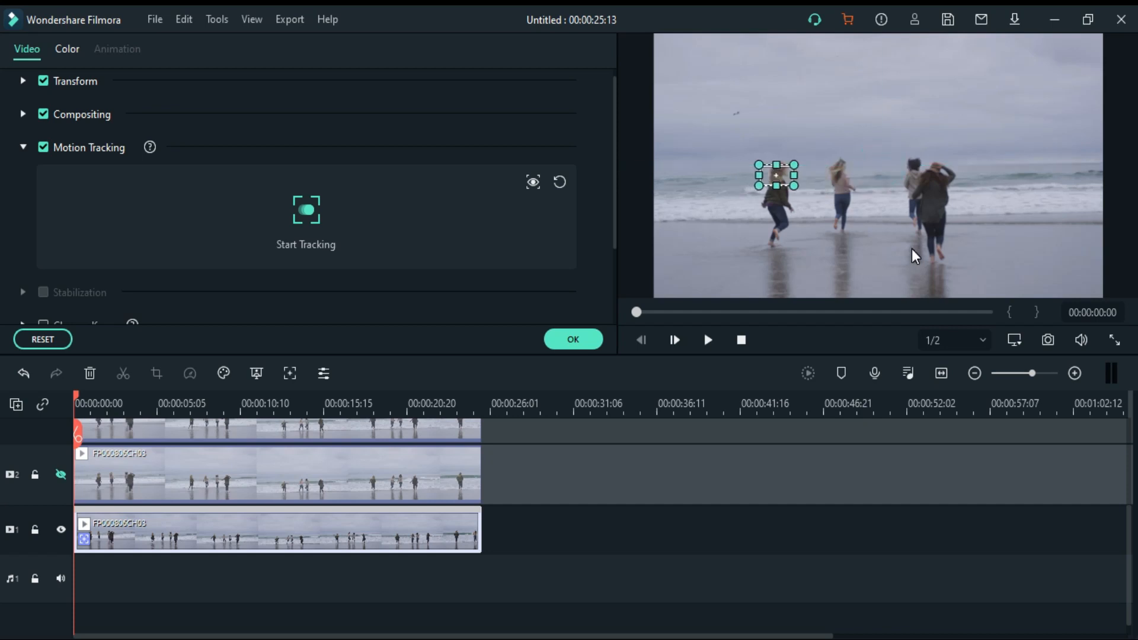
pyautogui.press('Up')
pyautogui.press('Up')
pyautogui.press('Up')
pyautogui.press('Up')
pyautogui.press('Up')
pyautogui.press('Up')
pyautogui.press('Up')
pyautogui.press('Up')
pyautogui.press('Right')
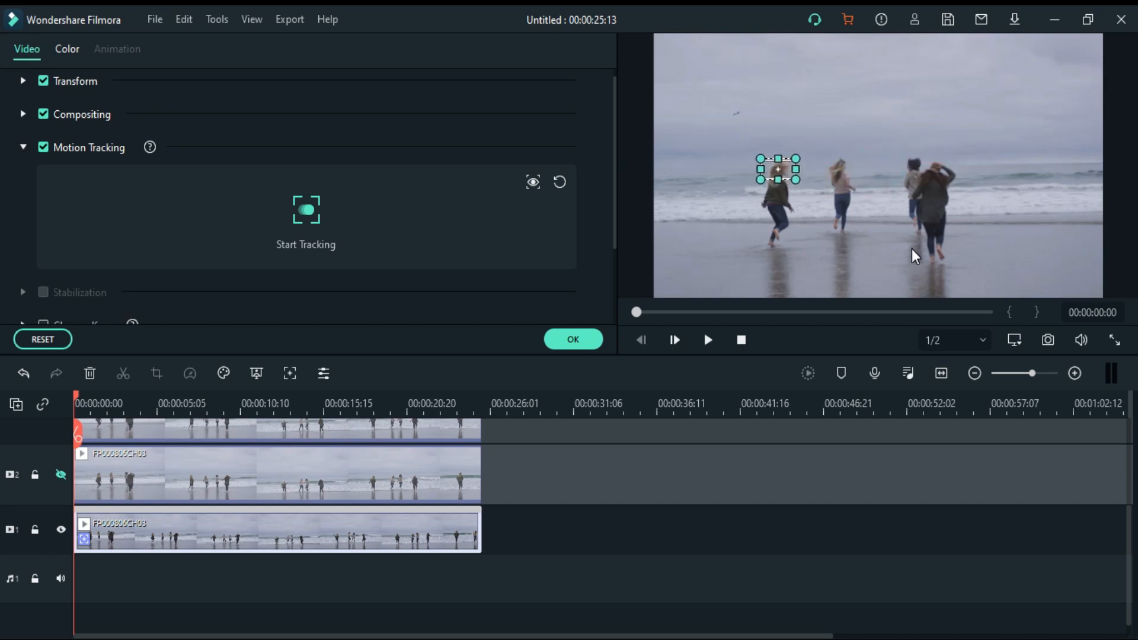
pyautogui.press('Up')
pyautogui.click(306, 226)
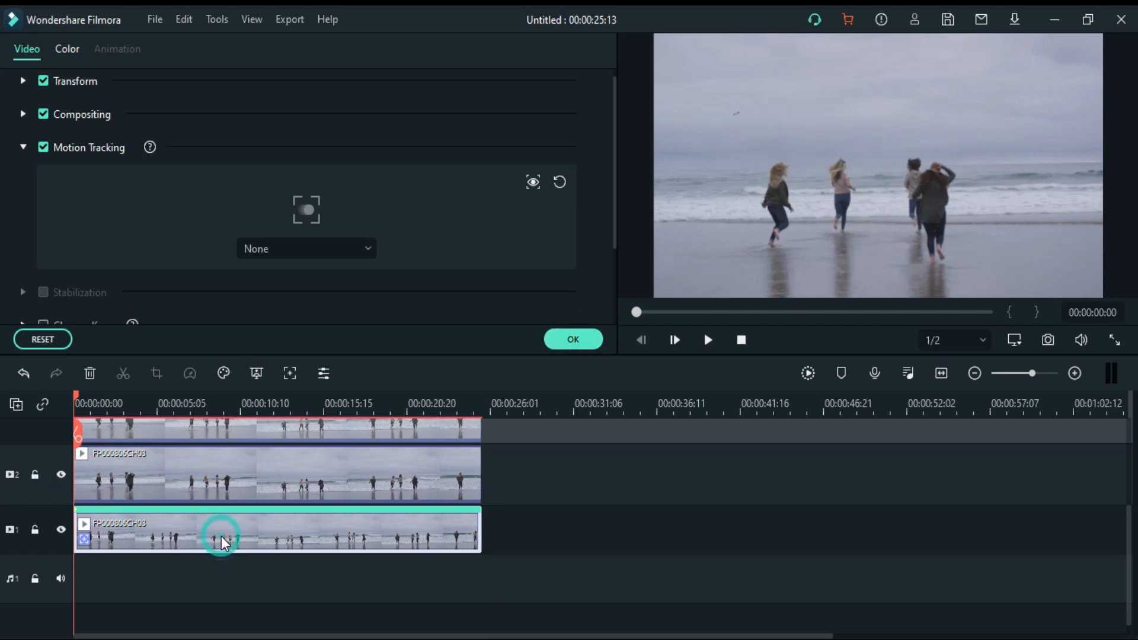
pyautogui.click(571, 338)
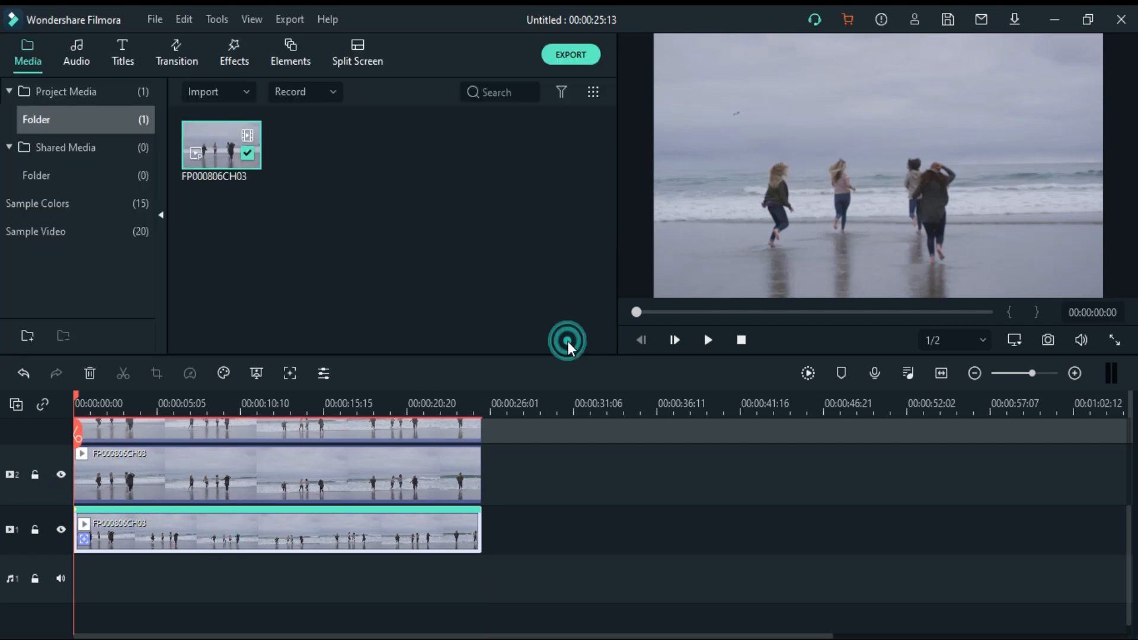
# Step: Enable motion tracking on the clip on video track 2 and shrink its tracking box to about head size
pyautogui.click(167, 484)
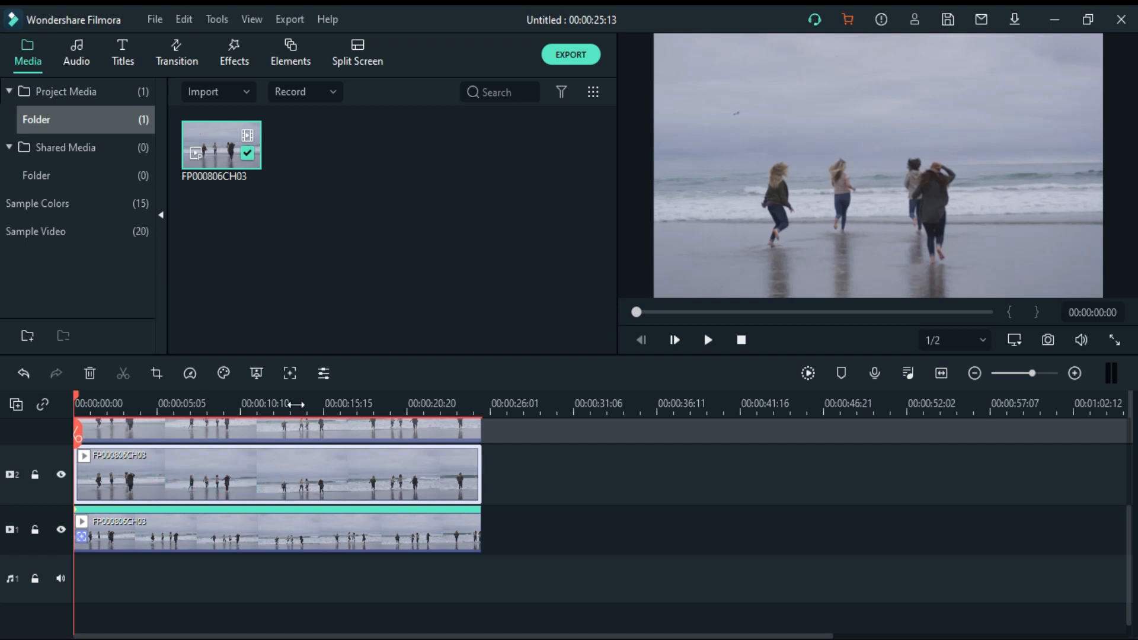
pyautogui.click(290, 372)
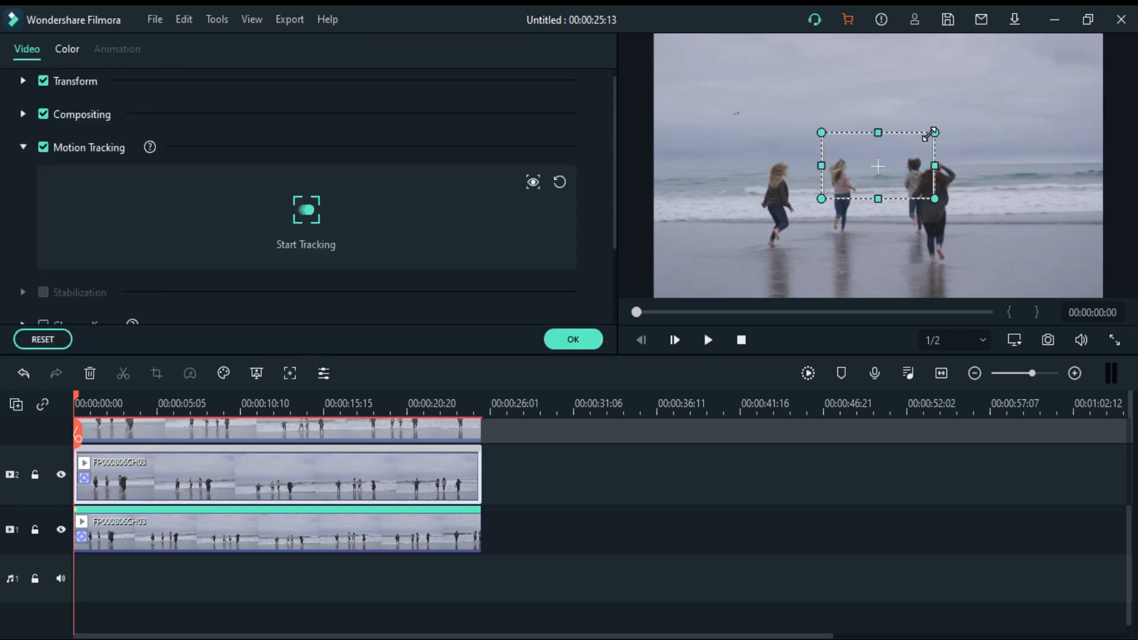
pyautogui.moveTo(930, 134); pyautogui.dragTo(822, 208)
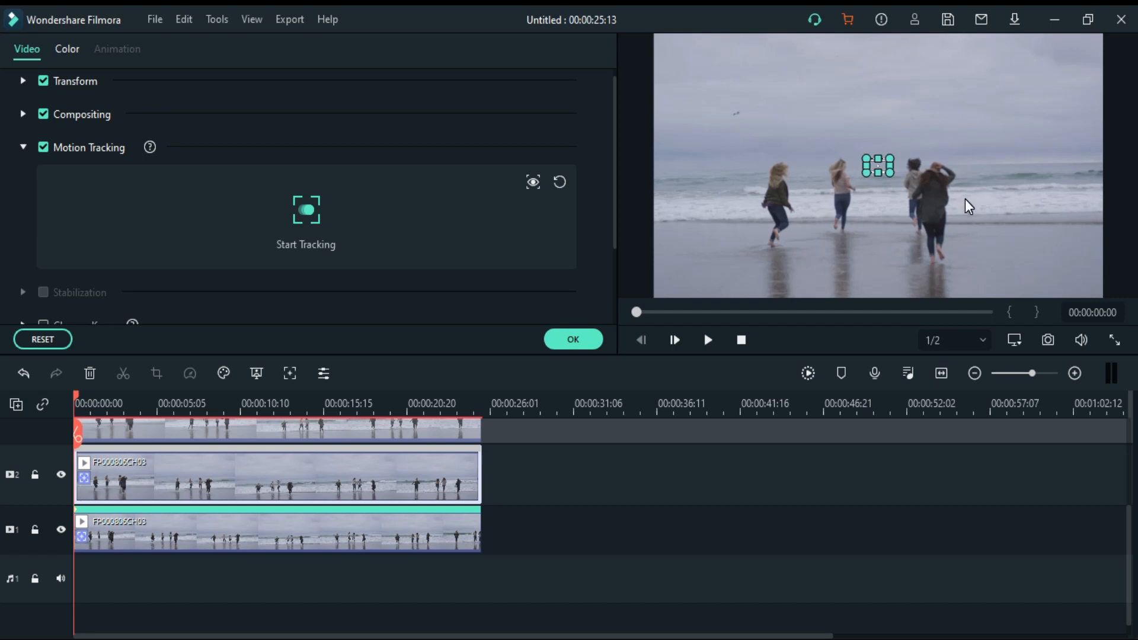
# Step: Move track 2's tracking box over the head of the second woman from the left
pyautogui.press('Left')
pyautogui.press('Left')
pyautogui.press('Left')
pyautogui.press('Left')
pyautogui.press('Left')
pyautogui.press('Left')
pyautogui.press('Left')
pyautogui.press('Left')
pyautogui.press('Left')
pyautogui.press('Left')
pyautogui.press('Left')
pyautogui.press('Left')
pyautogui.press('Left')
pyautogui.press('Left')
pyautogui.press('Left')
pyautogui.press('Left')
pyautogui.press('Left')
pyautogui.press('Left')
pyautogui.press('Left')
pyautogui.press('Left')
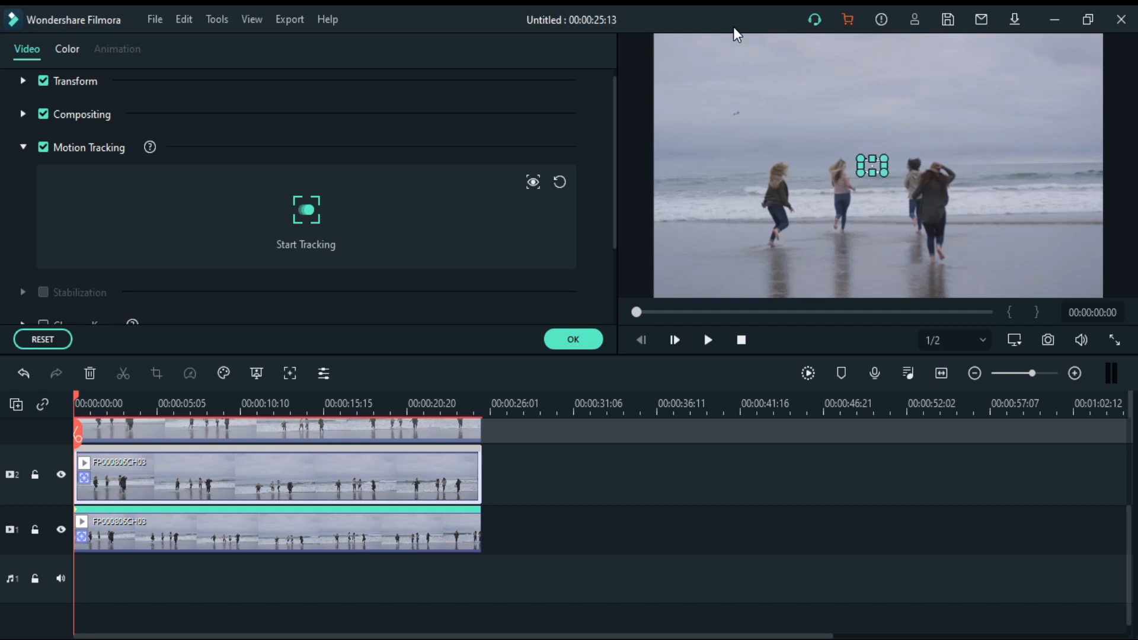
pyautogui.press('Left')
pyautogui.press('Left')
pyautogui.press('Left')
pyautogui.press('Left')
pyautogui.press('Left')
pyautogui.press('Left')
pyautogui.press('Left')
pyautogui.press('Left')
pyautogui.press('Left')
pyautogui.press('Left')
pyautogui.press('Left')
pyautogui.press('Left')
pyautogui.press('Left')
pyautogui.press('Left')
pyautogui.press('Left')
pyautogui.press('Left')
pyautogui.press('Left')
pyautogui.press('Left')
pyautogui.press('Left')
pyautogui.press('Left')
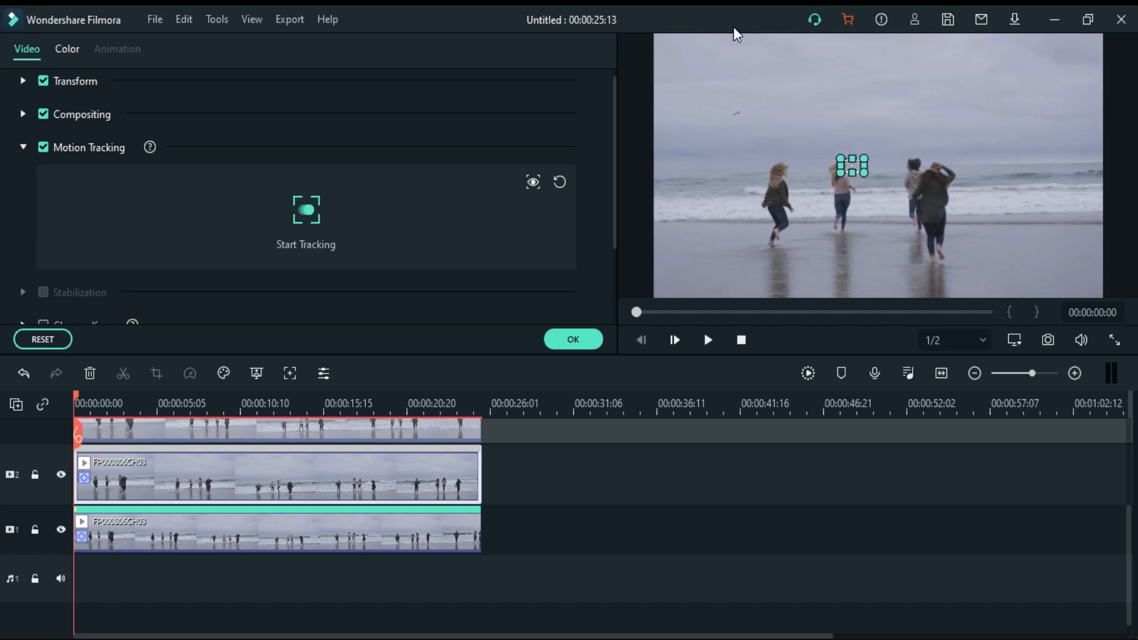
pyautogui.press('Left')
pyautogui.press('Left')
pyautogui.press('Left')
pyautogui.press('Left')
pyautogui.press('Up')
pyautogui.press('Up')
pyautogui.press('Up')
pyautogui.press('Up')
pyautogui.press('Up')
pyautogui.press('Up')
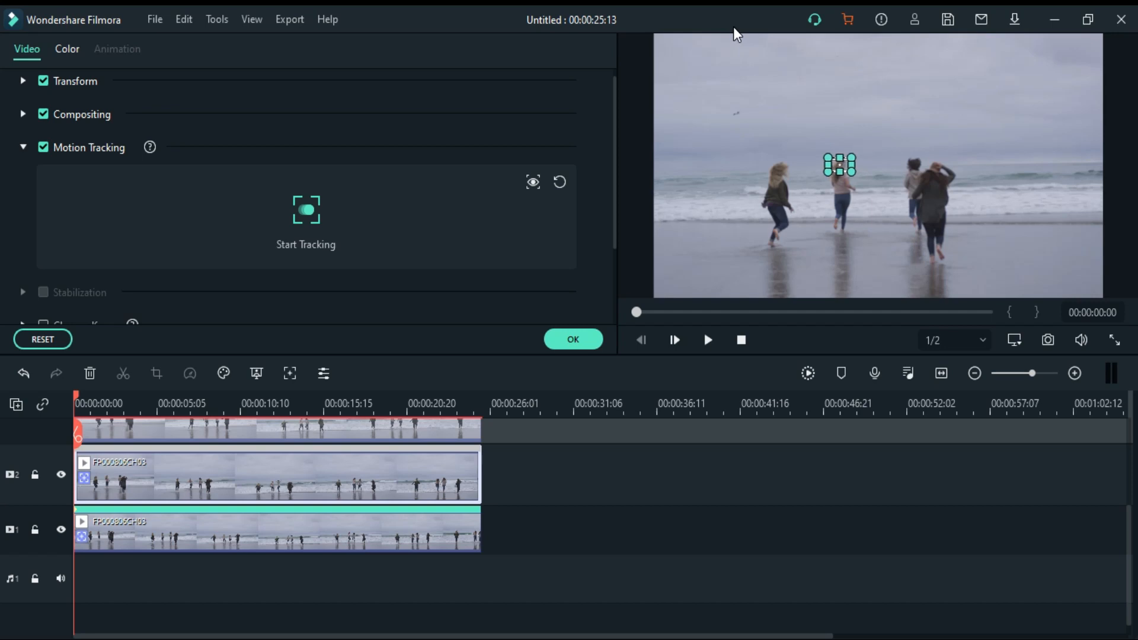
pyautogui.press('Right')
pyautogui.press('Right')
pyautogui.press('Right')
pyautogui.press('Down')
pyautogui.press('Down')
pyautogui.press('Down')
# Step: Run the motion tracking on the clip on video track 2 and confirm its settings
pyautogui.click(300, 216)
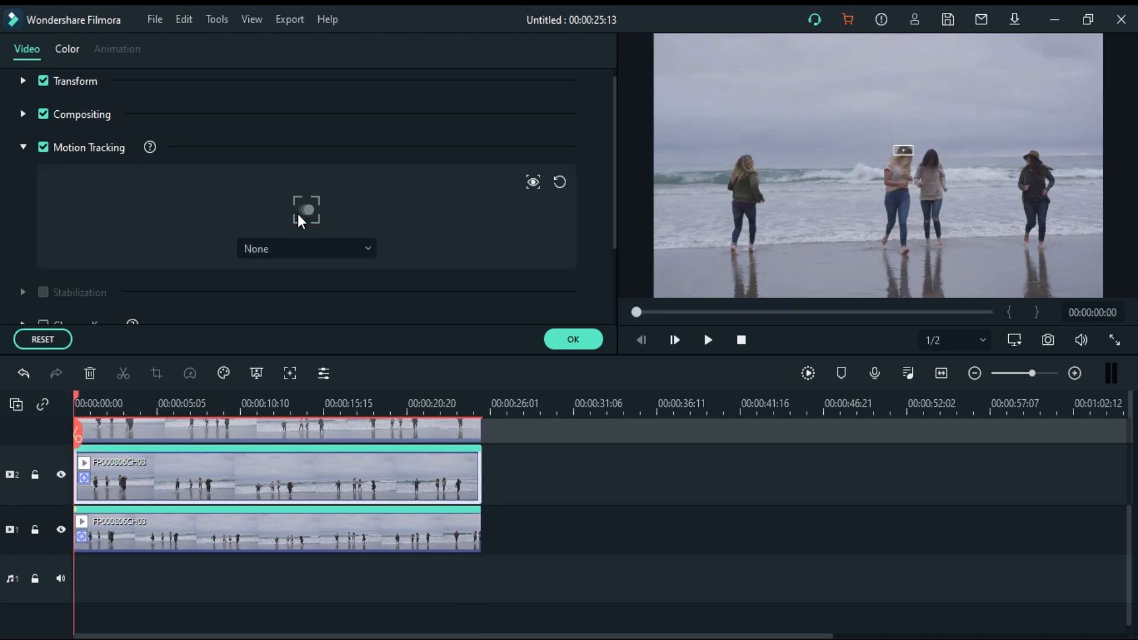
pyautogui.click(244, 479)
pyautogui.click(219, 537)
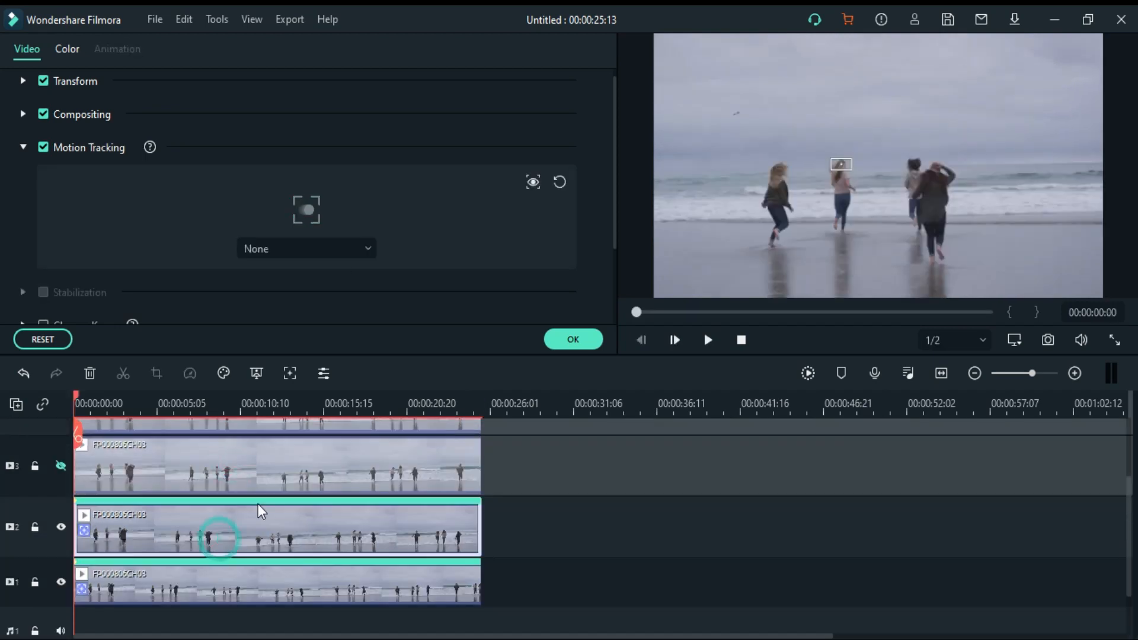
pyautogui.click(566, 344)
# Step: Make video track 3 visible and enable motion tracking on its clip
pyautogui.click(61, 465)
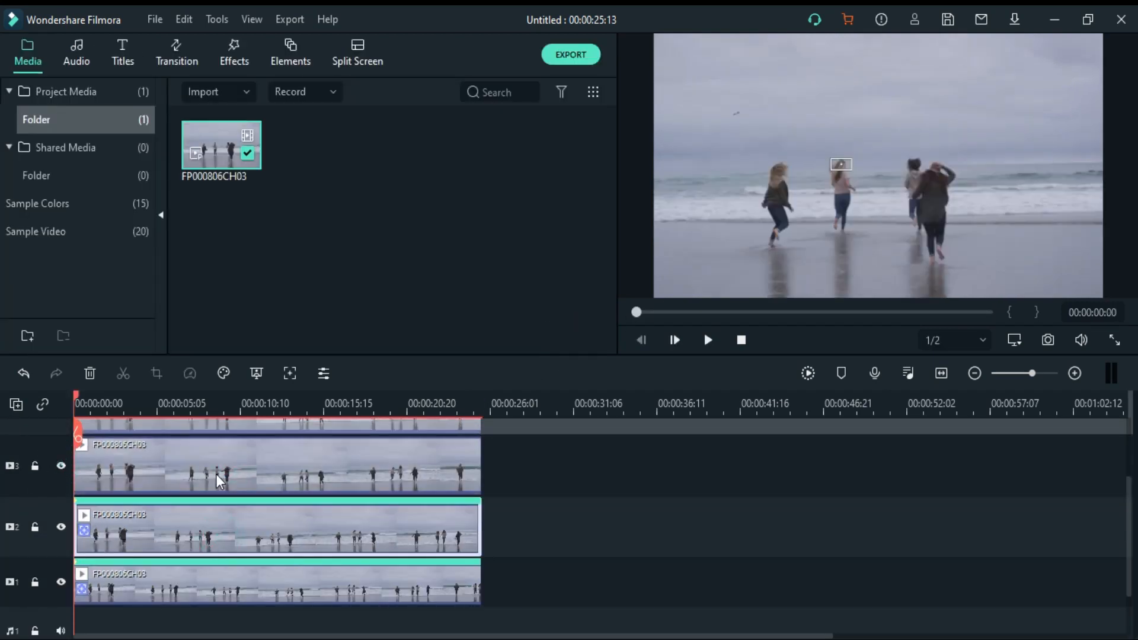
pyautogui.click(241, 471)
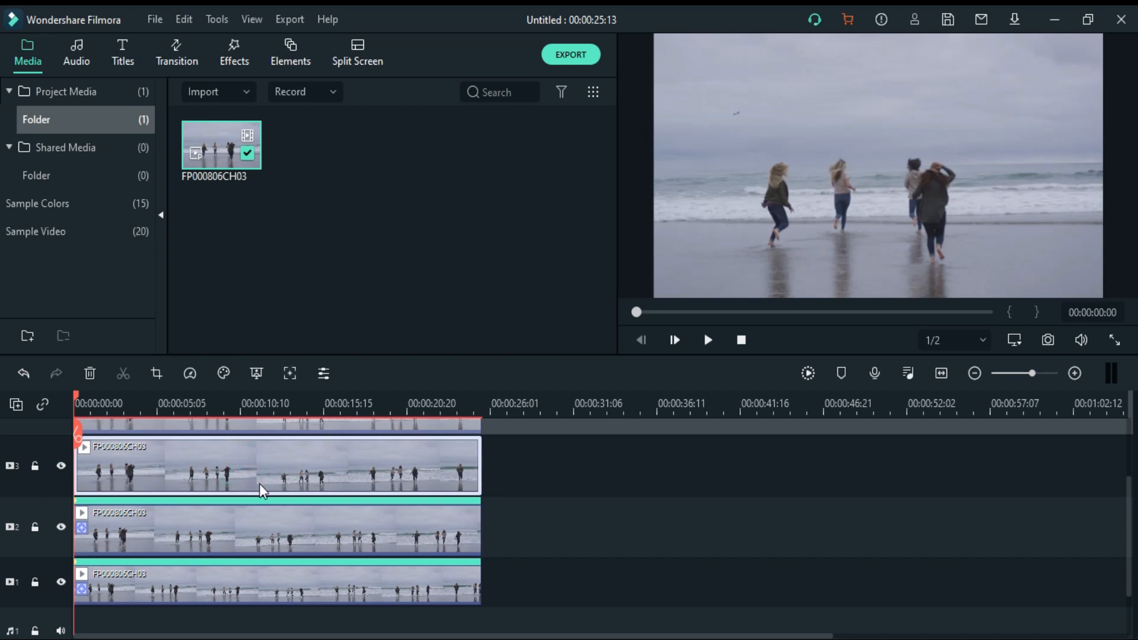
pyautogui.click(289, 373)
# Step: Fit track 3's tracking box over the dark-haired third woman's head, run the tracking and confirm it
pyautogui.click(913, 173)
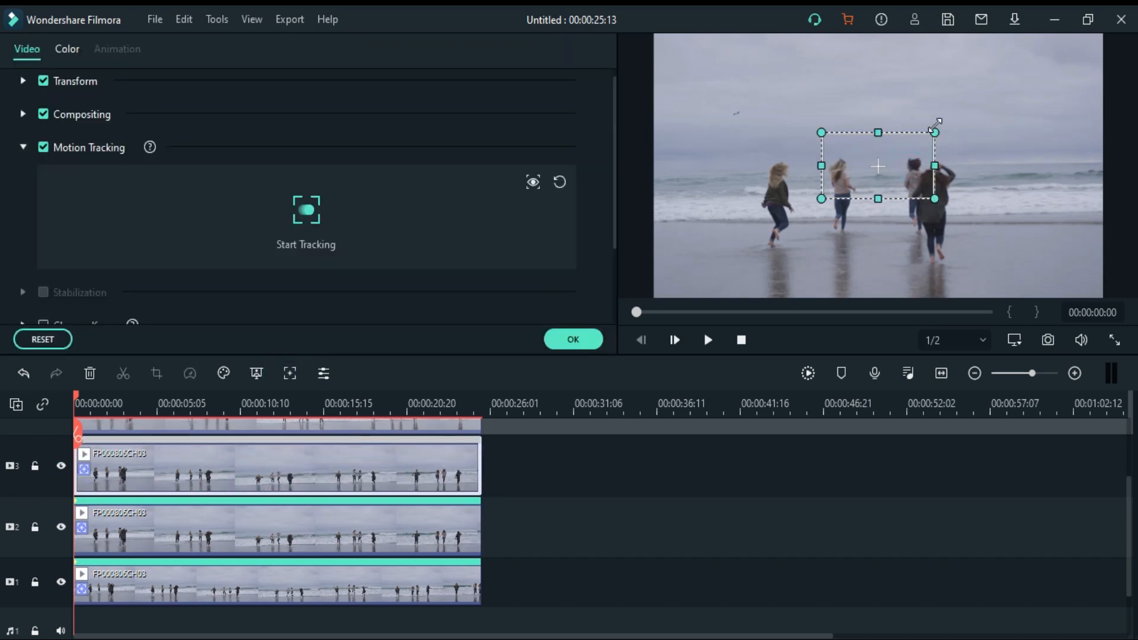
pyautogui.moveTo(913, 172)
pyautogui.mouseDown()
pyautogui.moveTo(871, 178)
pyautogui.moveTo(920, 167)
pyautogui.mouseUp()
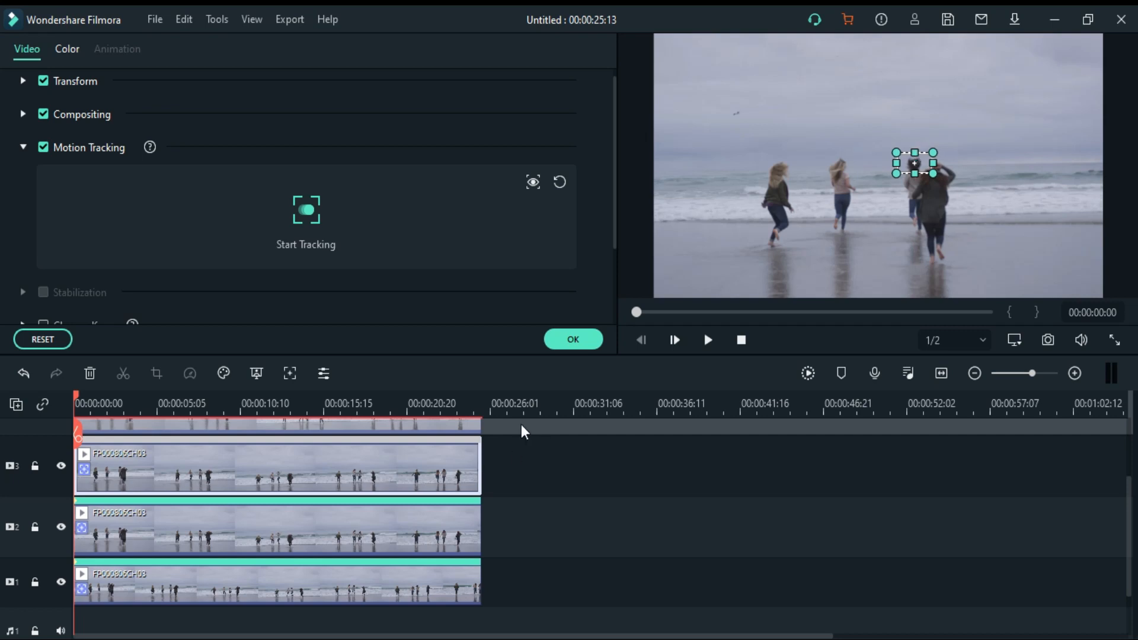
pyautogui.click(308, 222)
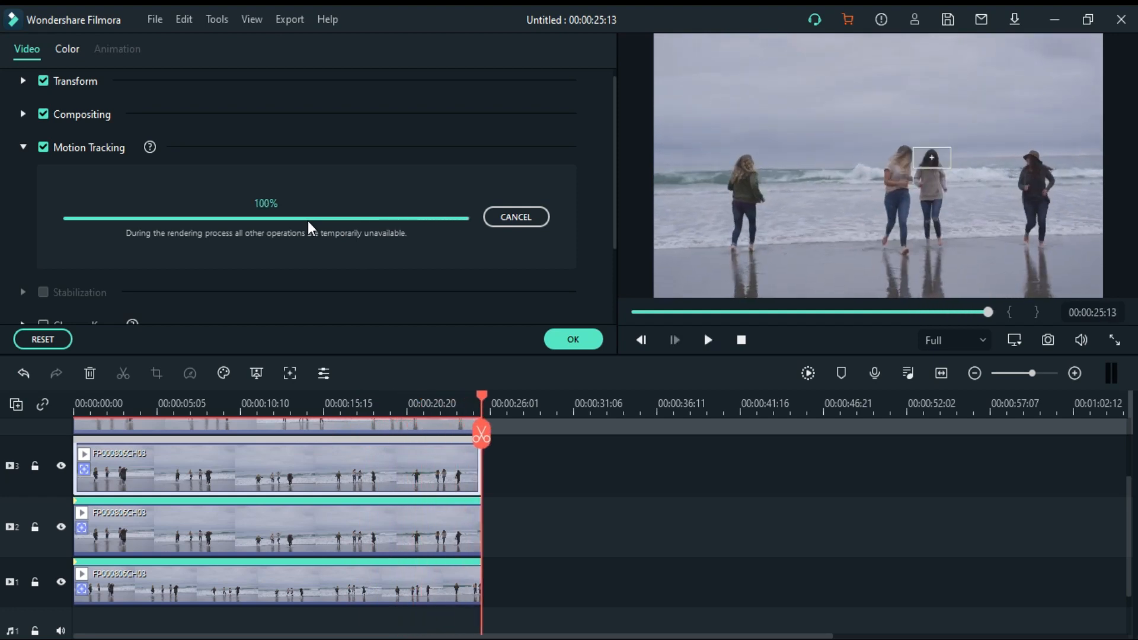
pyautogui.click(595, 342)
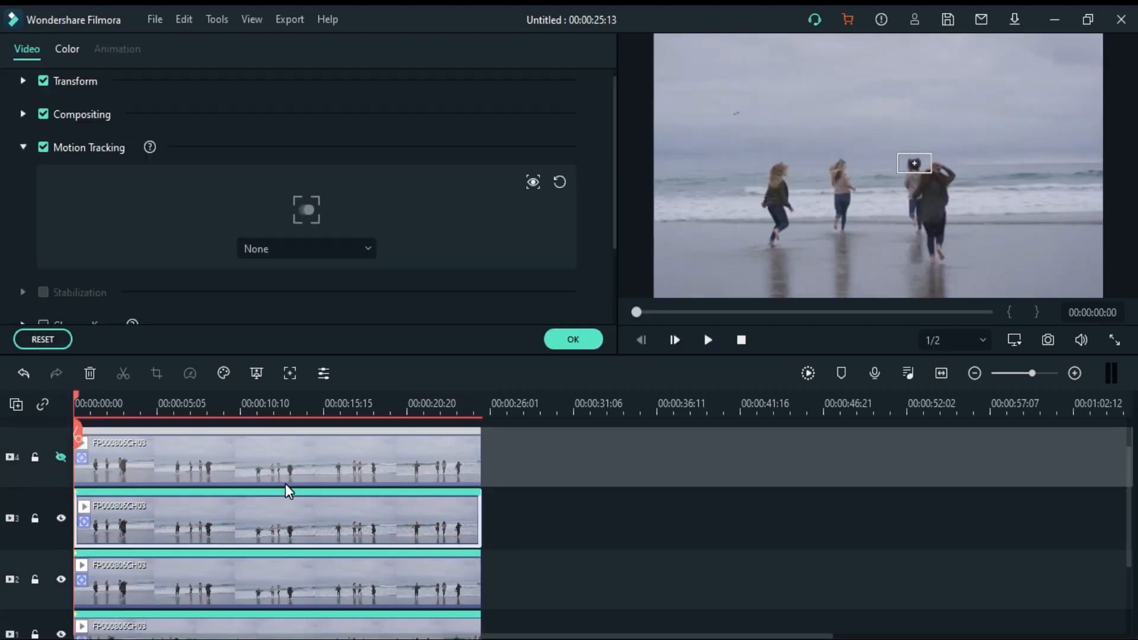
pyautogui.click(573, 340)
# Step: Make video track 4 visible and bring up the motion tracking settings of its clip
pyautogui.doubleClick(371, 458)
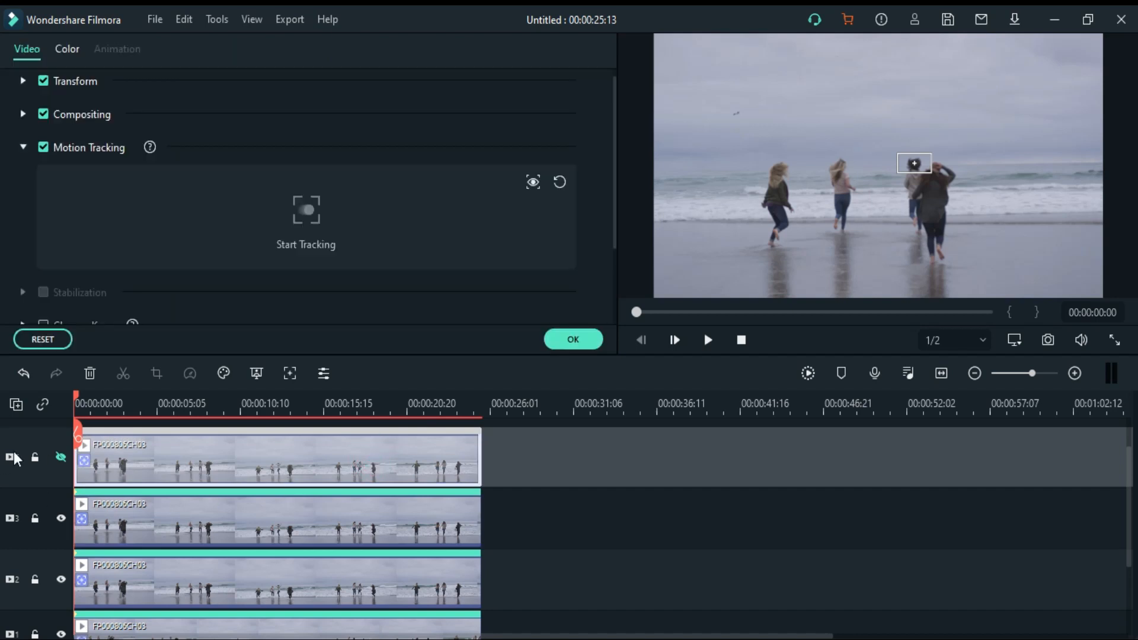
pyautogui.click(60, 457)
pyautogui.click(213, 464)
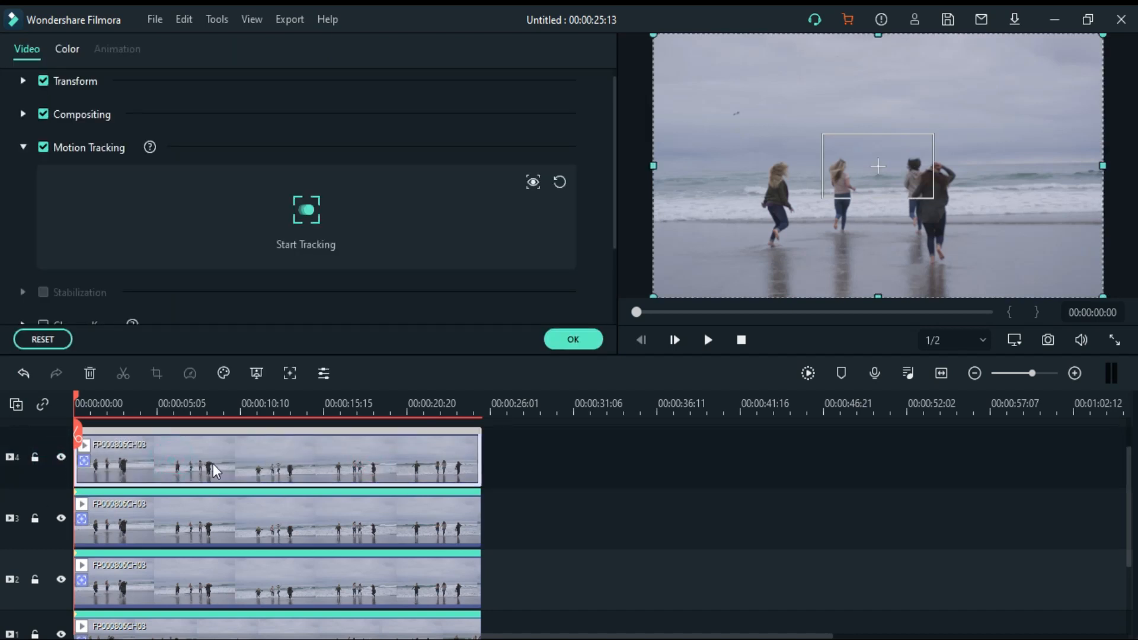
# Step: Fit track 4's tracking box over the head of the rightmost woman, run the motion tracking and close the clip's settings
pyautogui.click(894, 148)
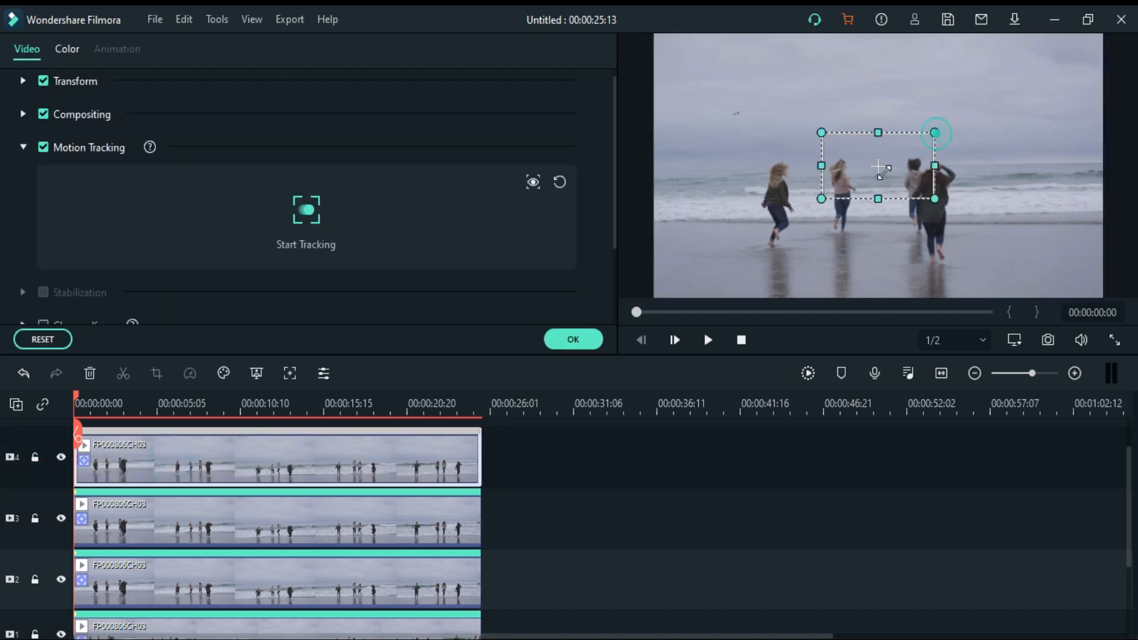
pyautogui.moveTo(883, 171); pyautogui.dragTo(943, 174)
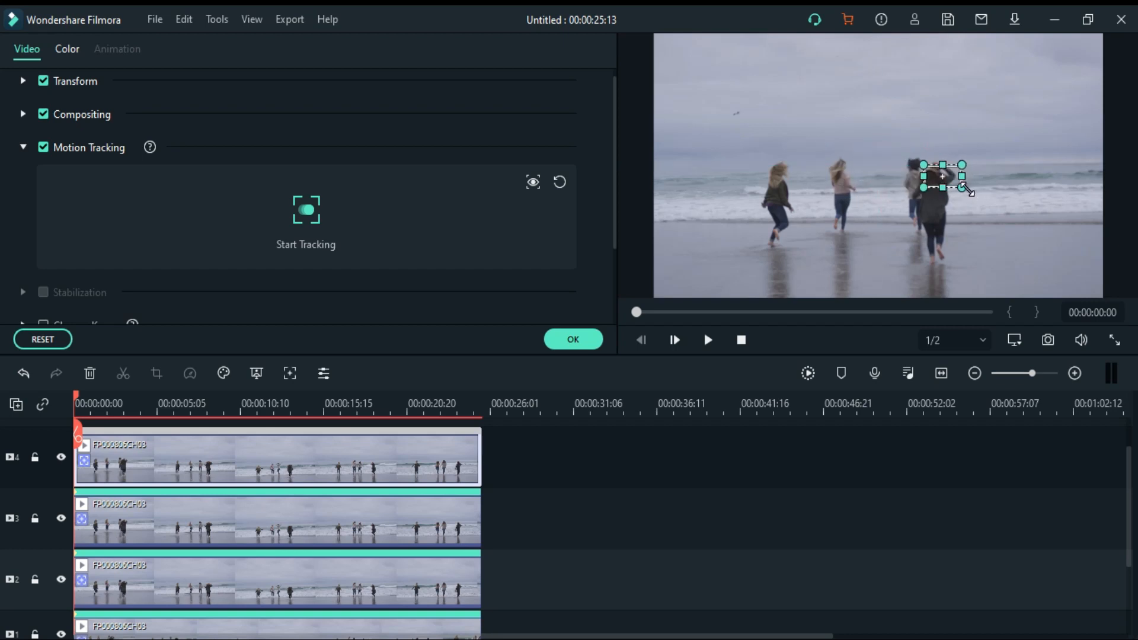
pyautogui.moveTo(963, 188); pyautogui.dragTo(955, 185)
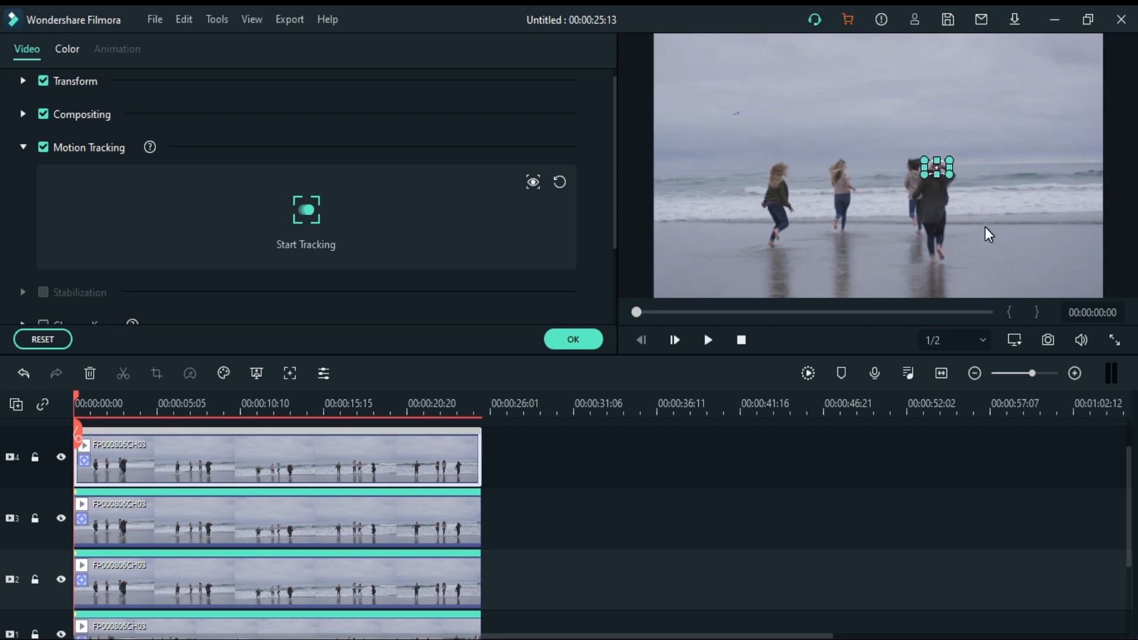
pyautogui.click(309, 210)
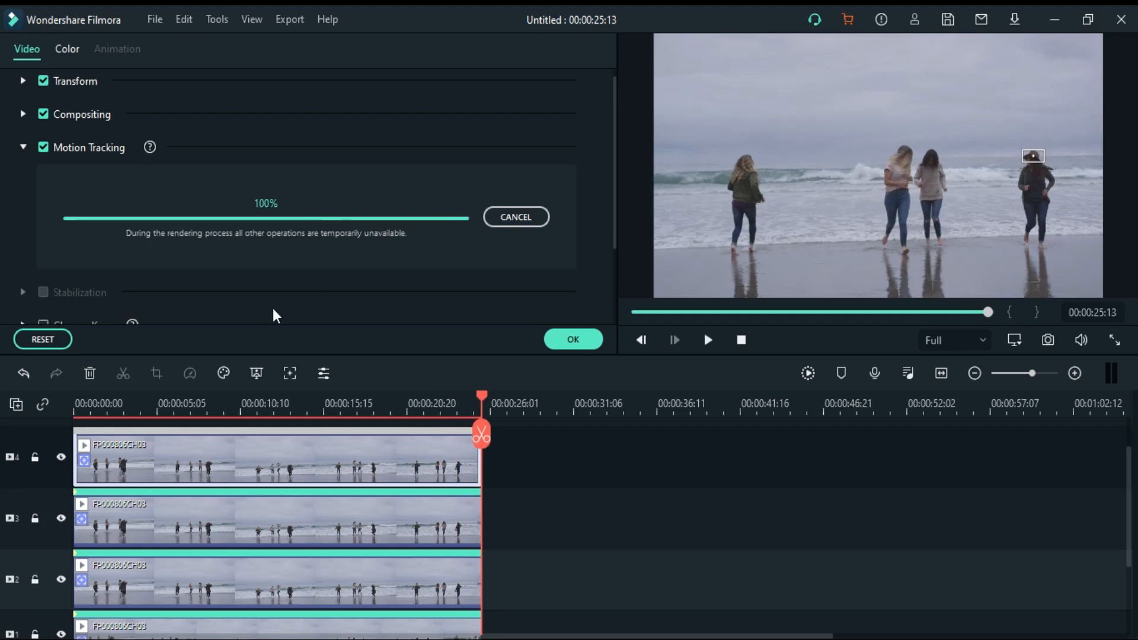
pyautogui.click(518, 578)
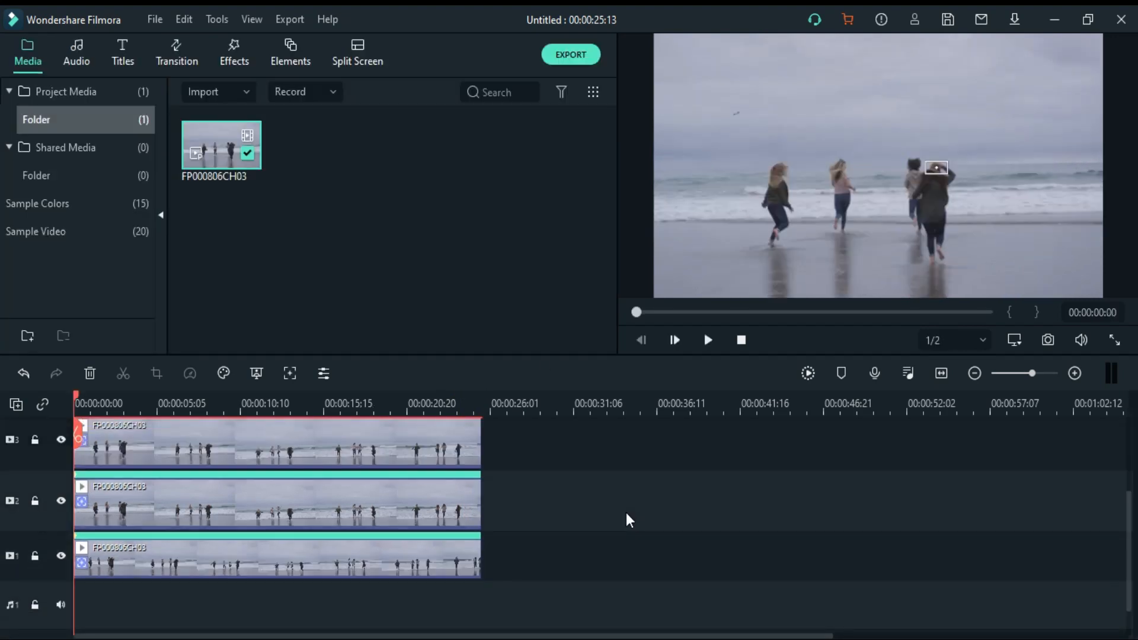
# Step: Add the Boom! element on a new track above the video clips, starting at about 5 seconds
pyautogui.click(290, 52)
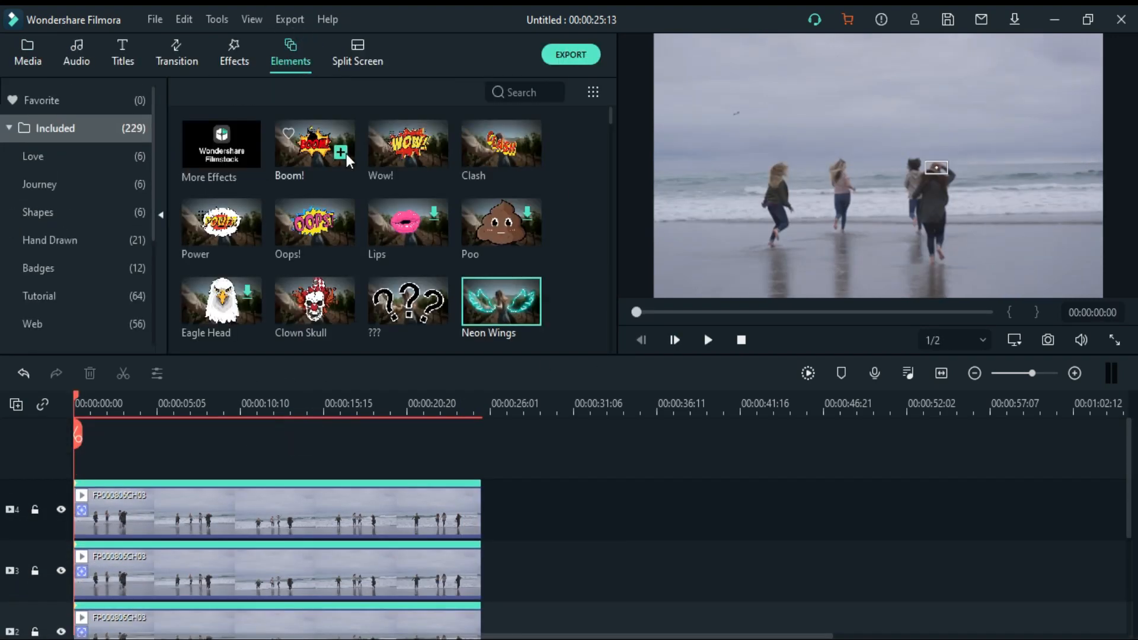
pyautogui.moveTo(331, 148); pyautogui.dragTo(160, 448)
pyautogui.doubleClick(176, 508)
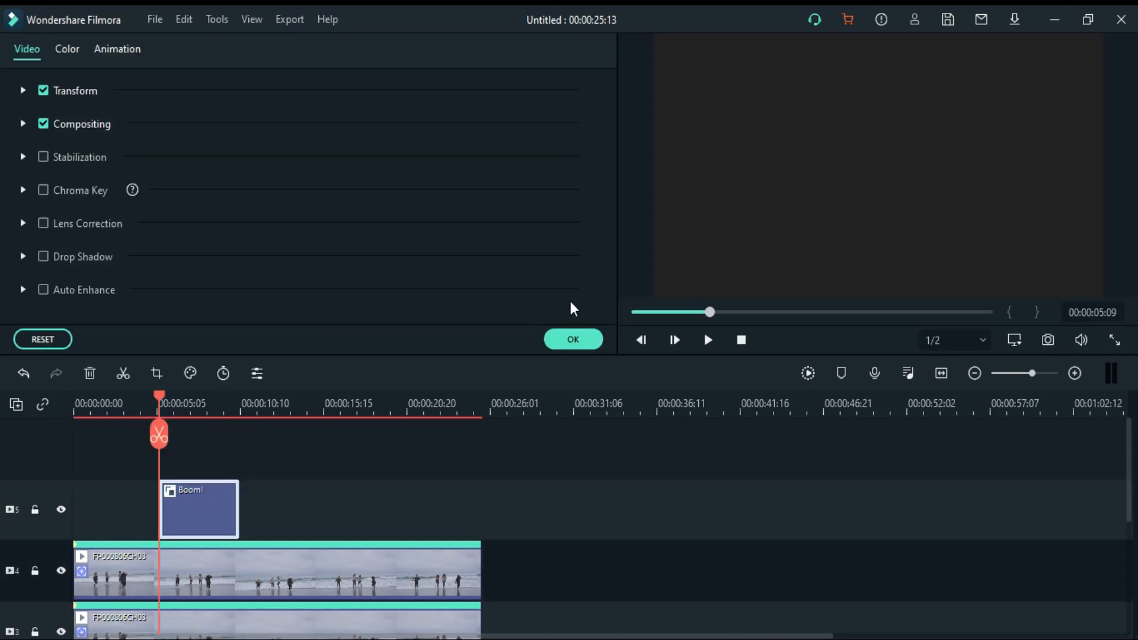
pyautogui.click(574, 344)
# Step: Shrink the Boom! graphic, place it above the leftmost woman's head and move the playhead to 00:00:08:13
pyautogui.click(204, 401)
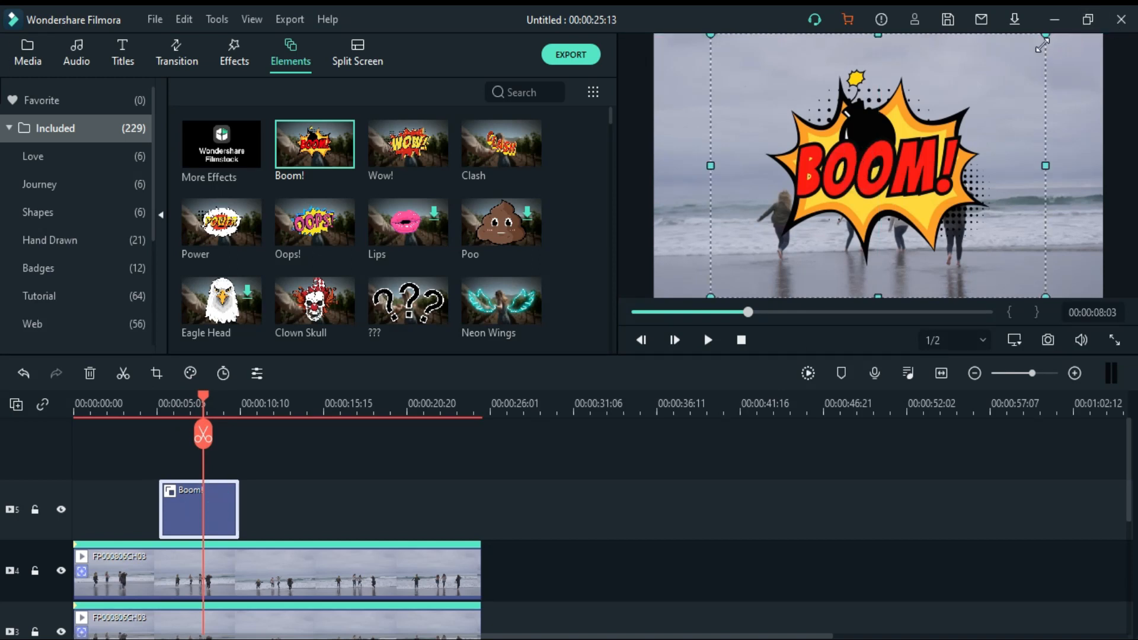
pyautogui.moveTo(1042, 45); pyautogui.dragTo(782, 241)
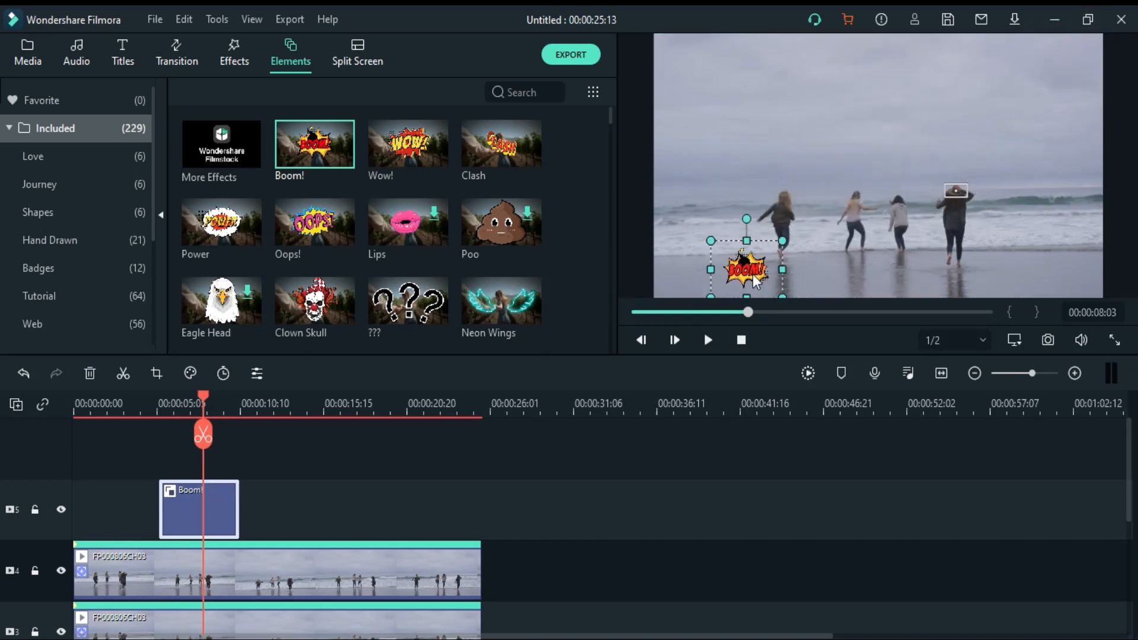
pyautogui.moveTo(753, 276); pyautogui.dragTo(770, 173)
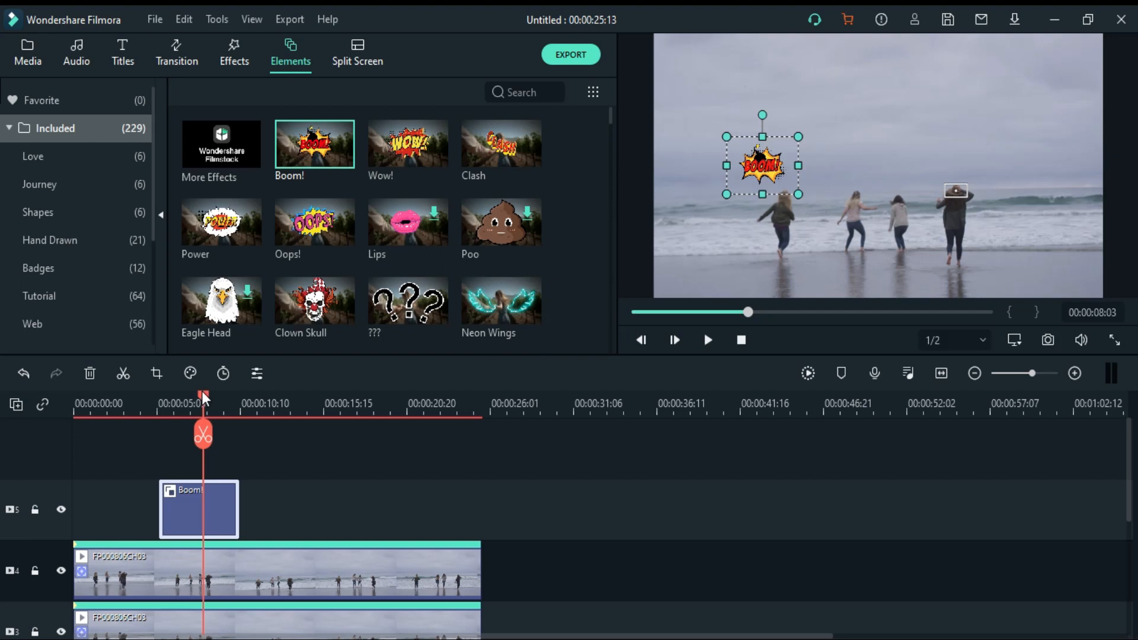
pyautogui.moveTo(203, 392)
pyautogui.mouseDown()
pyautogui.moveTo(185, 399)
pyautogui.moveTo(210, 403)
pyautogui.mouseUp()
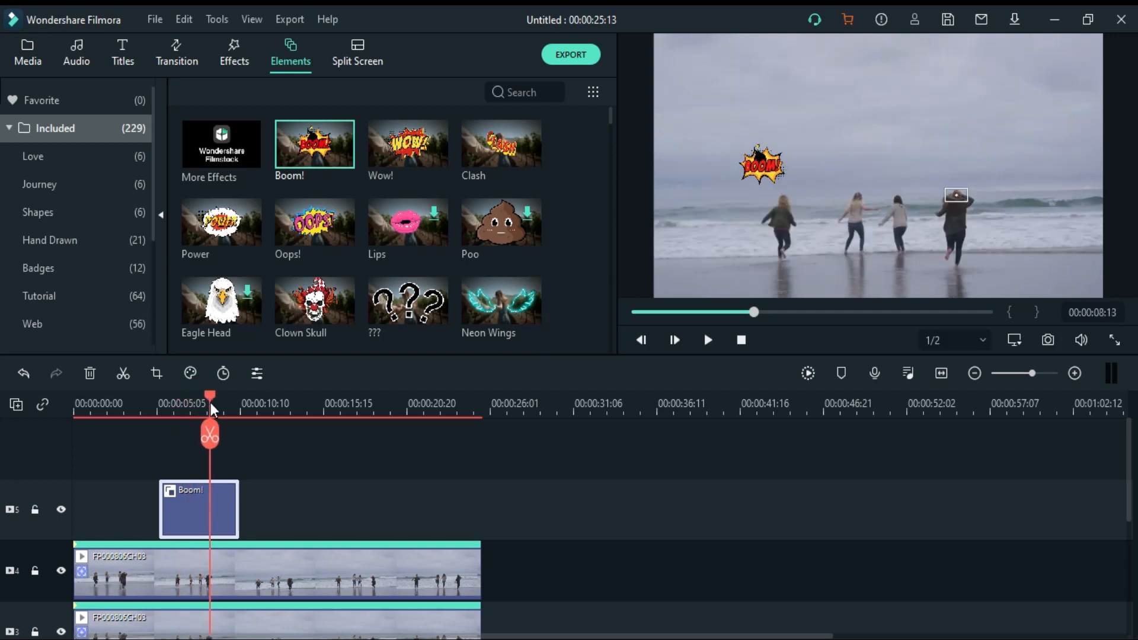
# Step: Set the Boom! clip's speed to 0.30x
pyautogui.rightClick(195, 503)
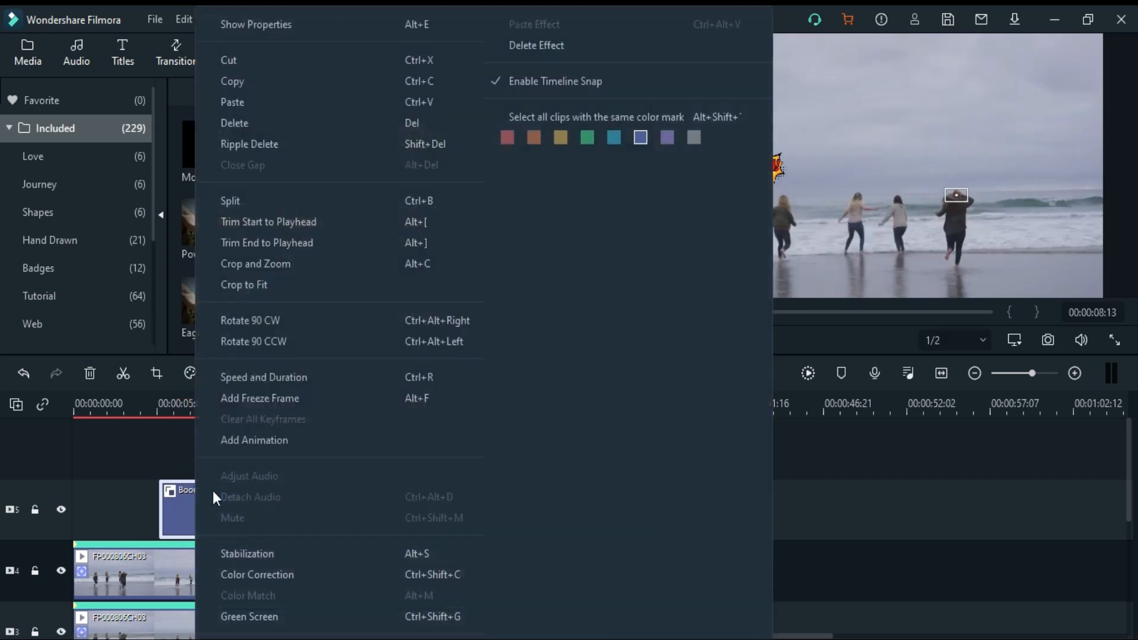
pyautogui.click(298, 378)
pyautogui.doubleClick(697, 218)
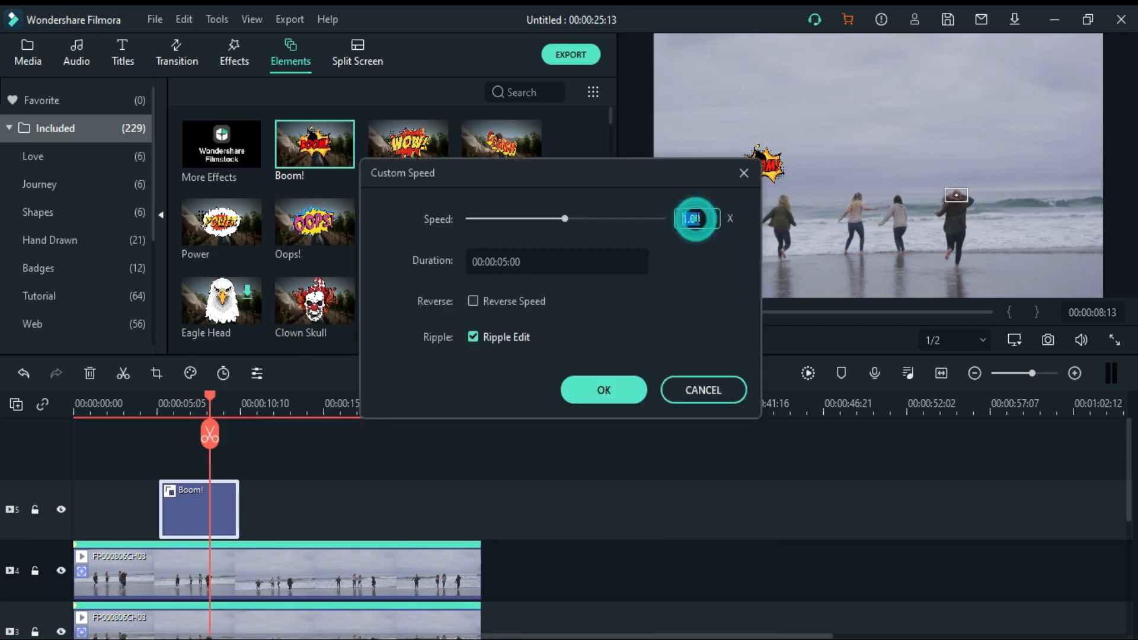
pyautogui.write('0')
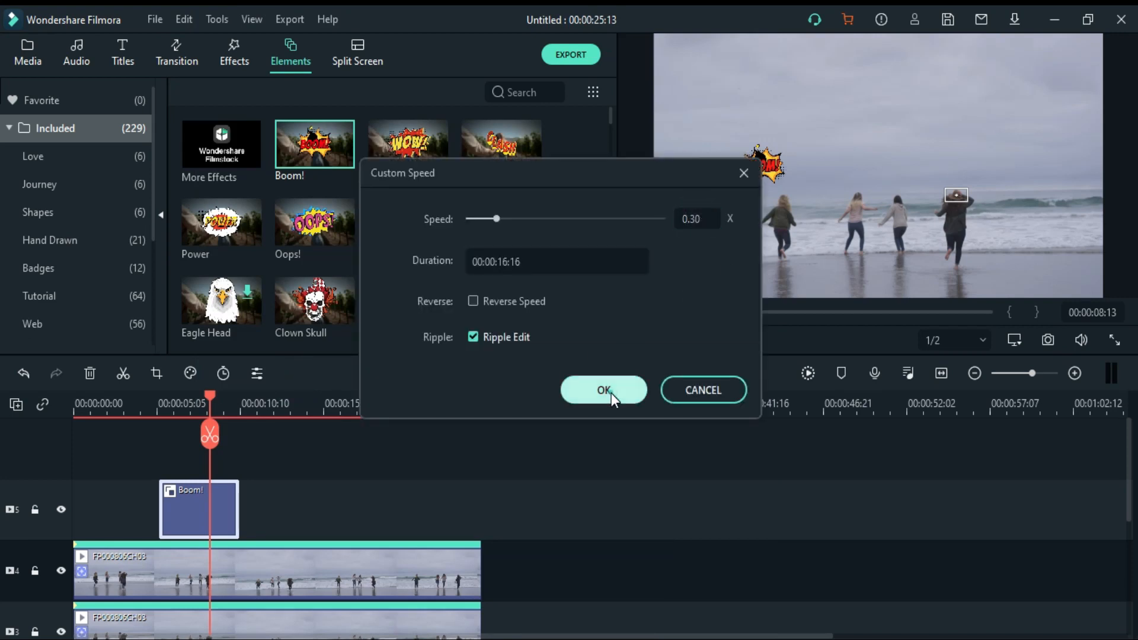
pyautogui.click(610, 393)
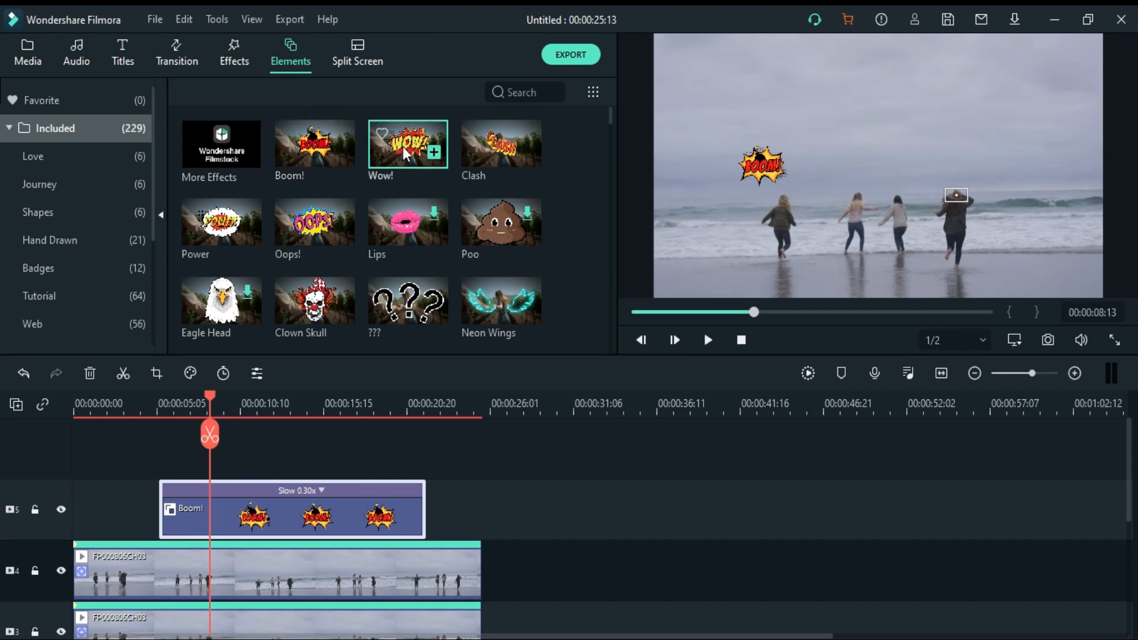
# Step: Add the Wow! element on a new track above Boom!, aligned with its start, and set its speed to 0.30x
pyautogui.moveTo(403, 147); pyautogui.dragTo(225, 496)
pyautogui.rightClick(225, 497)
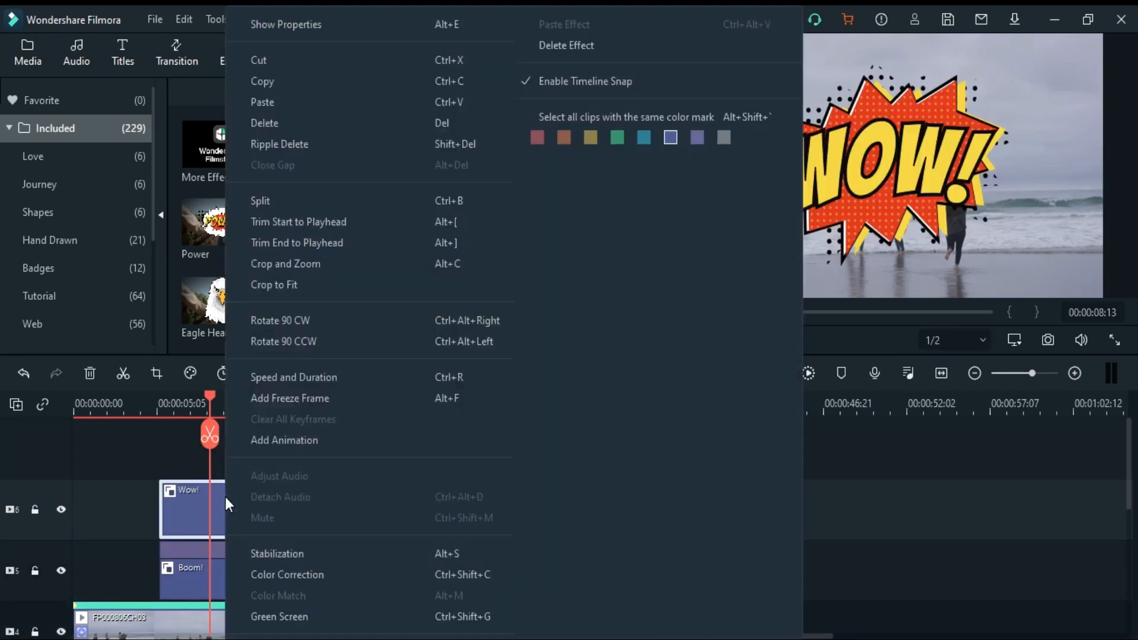
pyautogui.click(342, 371)
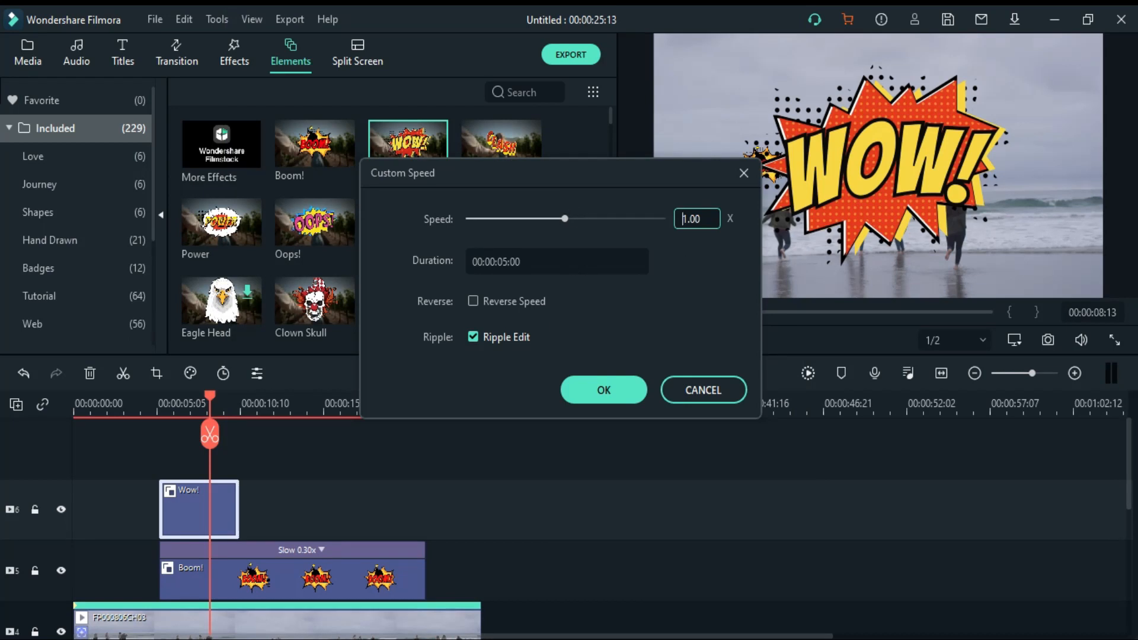
pyautogui.doubleClick(699, 211)
pyautogui.write('0.3')
pyautogui.click(602, 391)
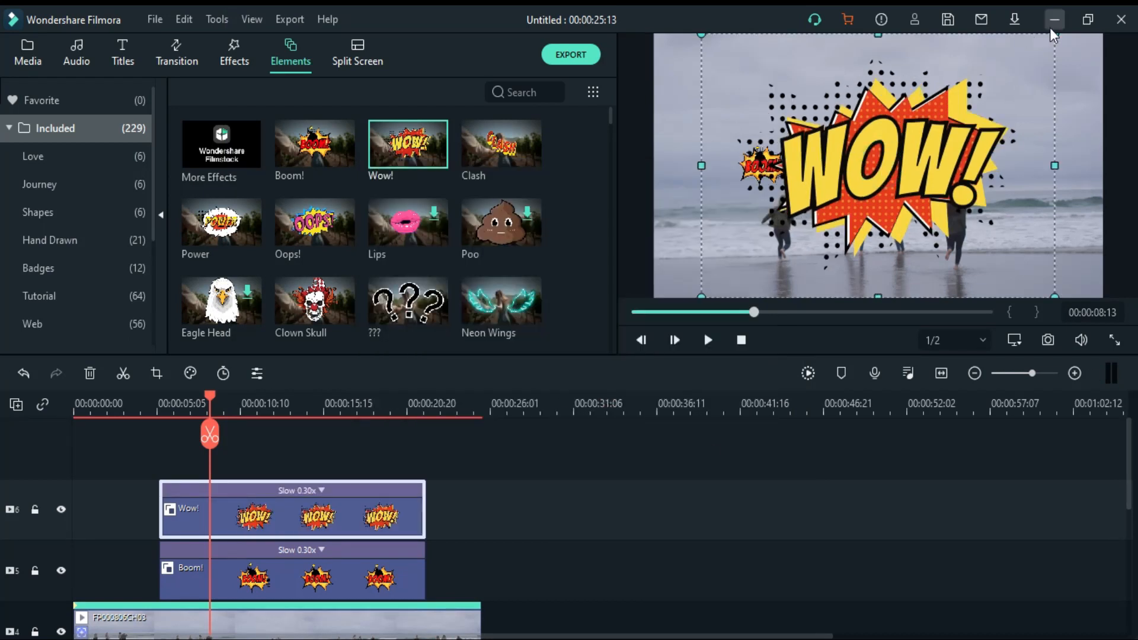
# Step: Shrink the Wow! graphic and place it above the head of the second woman from the left
pyautogui.moveTo(1052, 35); pyautogui.dragTo(812, 213)
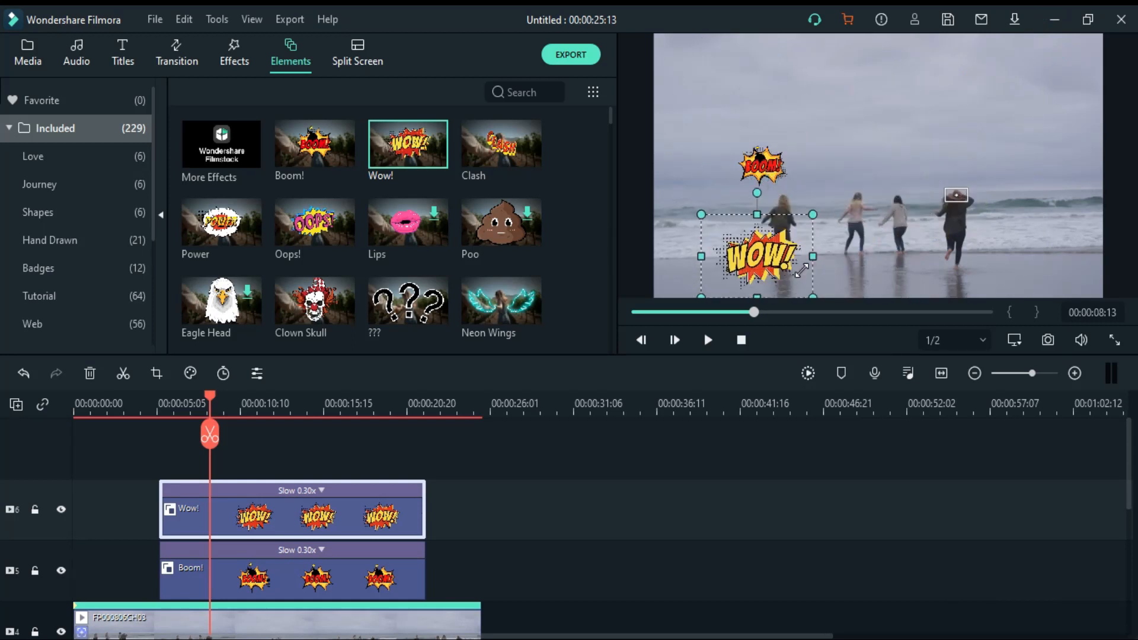
pyautogui.moveTo(801, 271); pyautogui.dragTo(795, 272)
pyautogui.moveTo(792, 224); pyautogui.dragTo(774, 249)
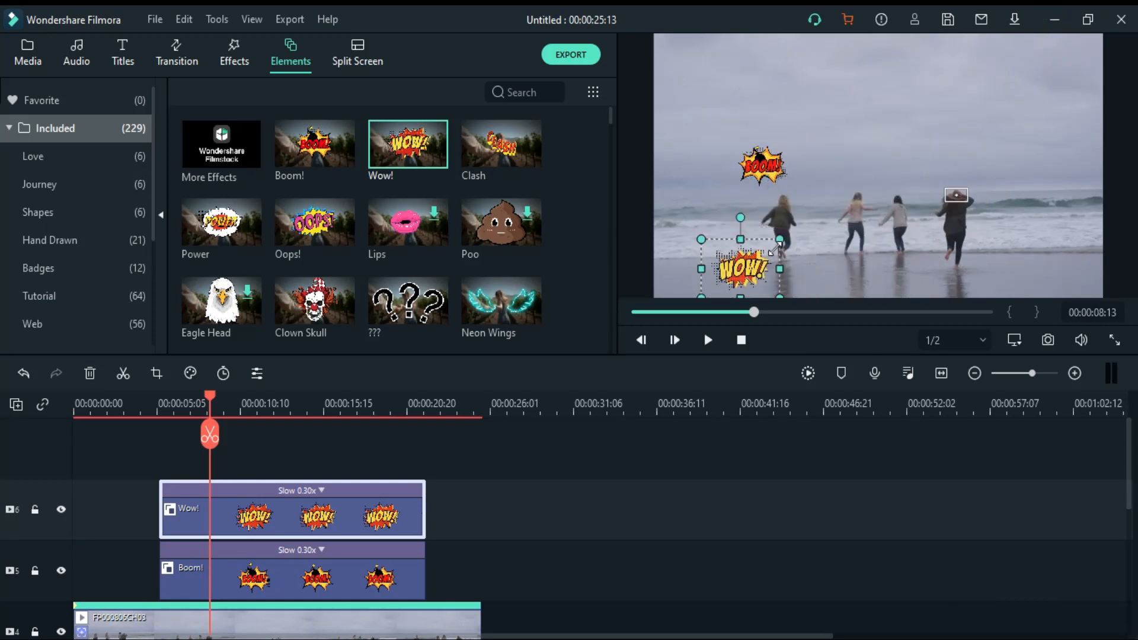
pyautogui.moveTo(833, 197); pyautogui.dragTo(846, 172)
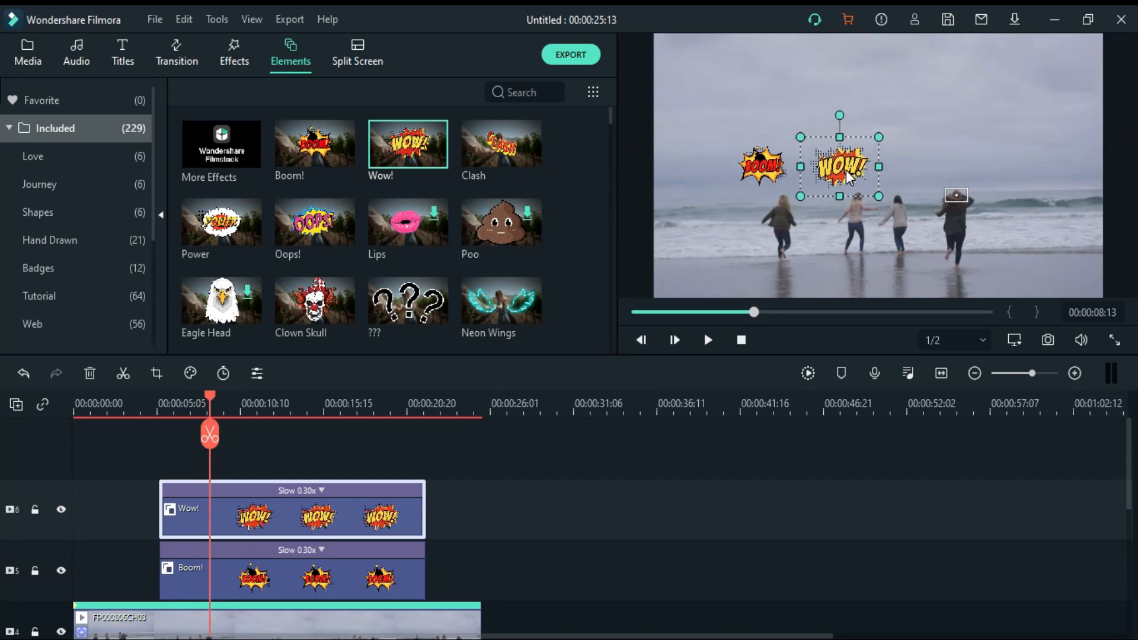
# Step: Add the Clash element on a new track above Wow!, aligned with its start, and set its speed to 0.30x
pyautogui.click(496, 151)
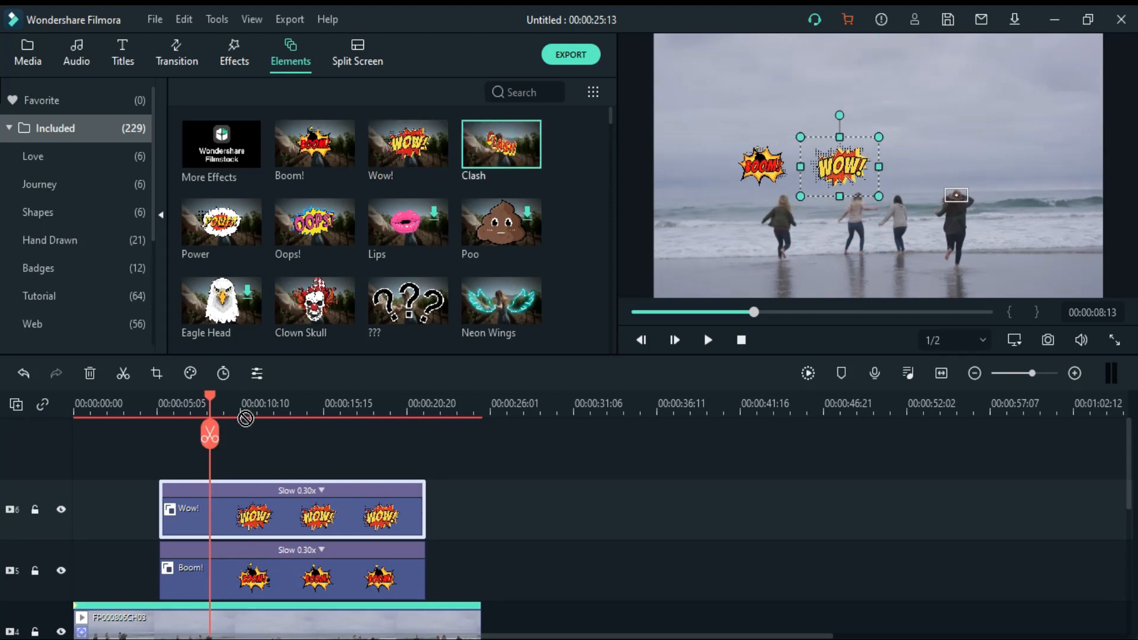
pyautogui.moveTo(245, 419); pyautogui.dragTo(175, 464)
pyautogui.rightClick(176, 499)
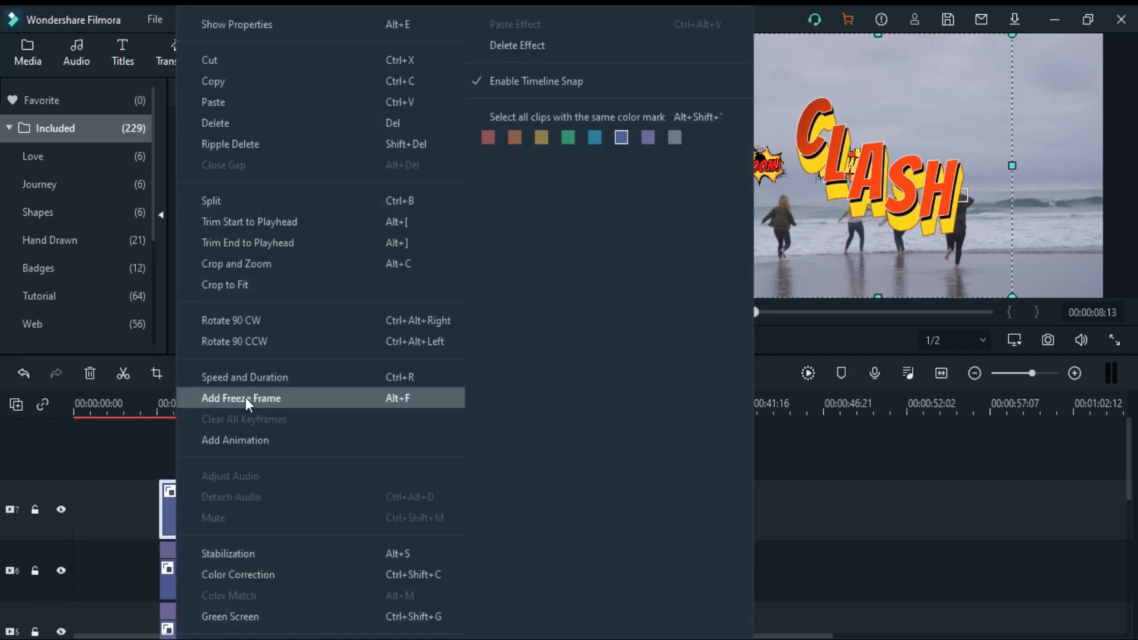
pyautogui.click(296, 376)
pyautogui.click(692, 217)
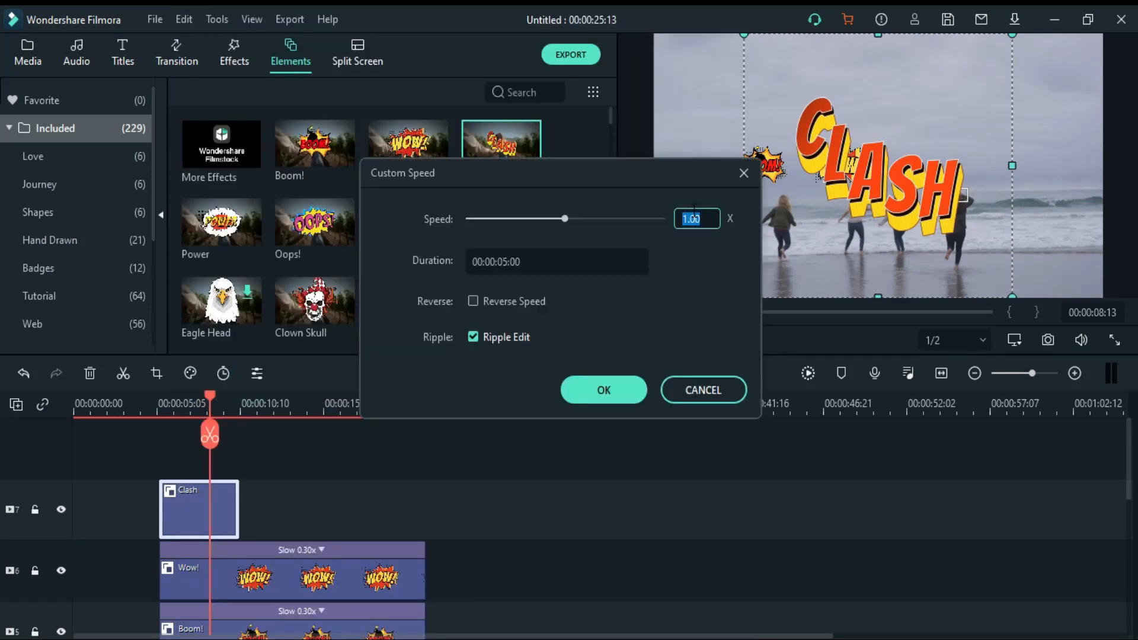
pyautogui.click(604, 385)
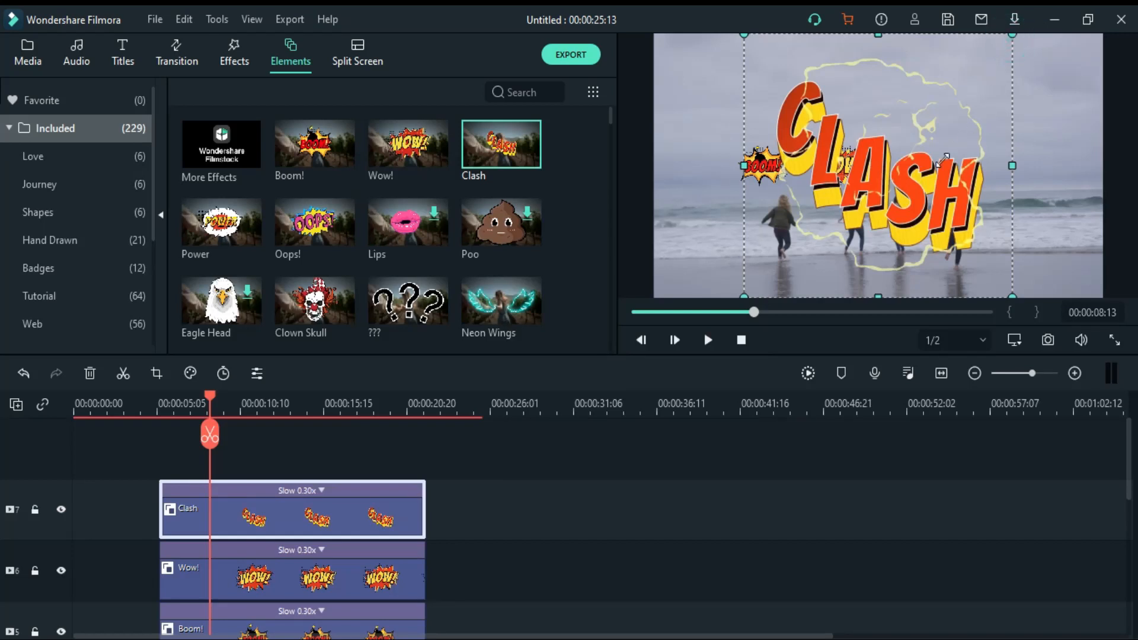
# Step: Shrink the Clash graphic and place it above the third woman's head
pyautogui.moveTo(943, 158); pyautogui.dragTo(838, 256)
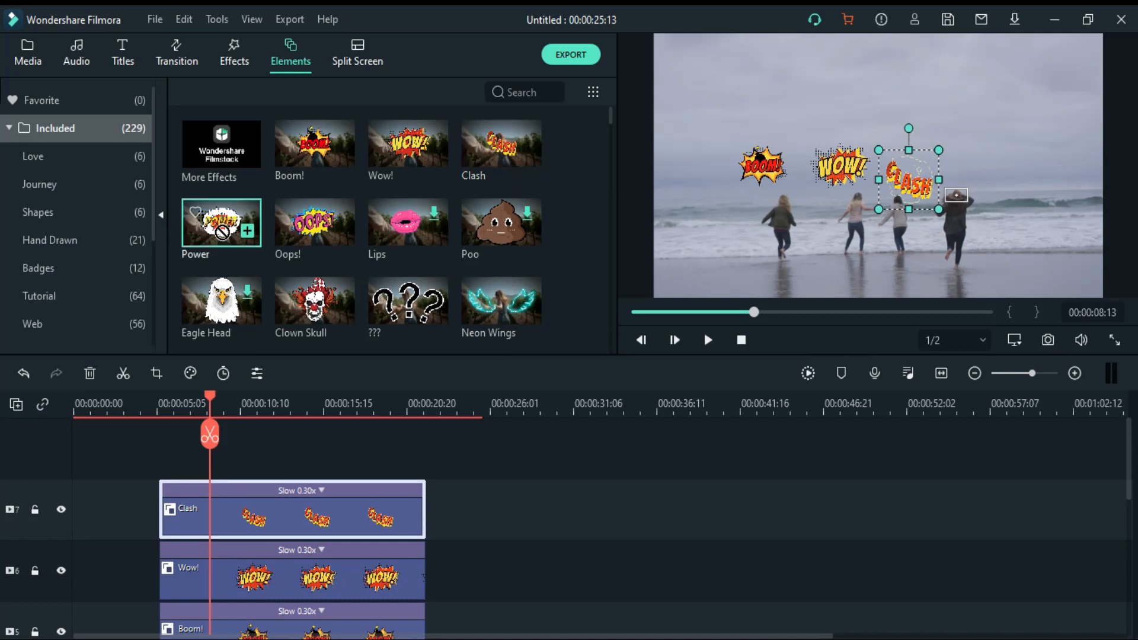
# Step: Add the Power element on a new track above Clash, aligned with its start, and set its speed to 0.30x
pyautogui.moveTo(219, 228); pyautogui.dragTo(173, 460)
pyautogui.rightClick(193, 503)
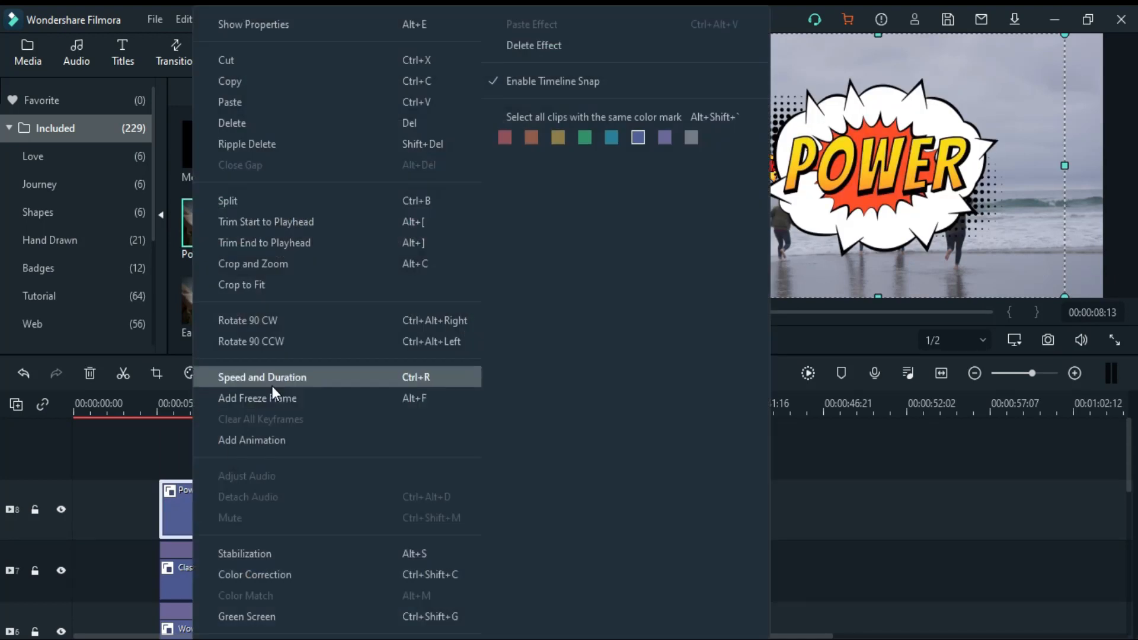
pyautogui.click(271, 382)
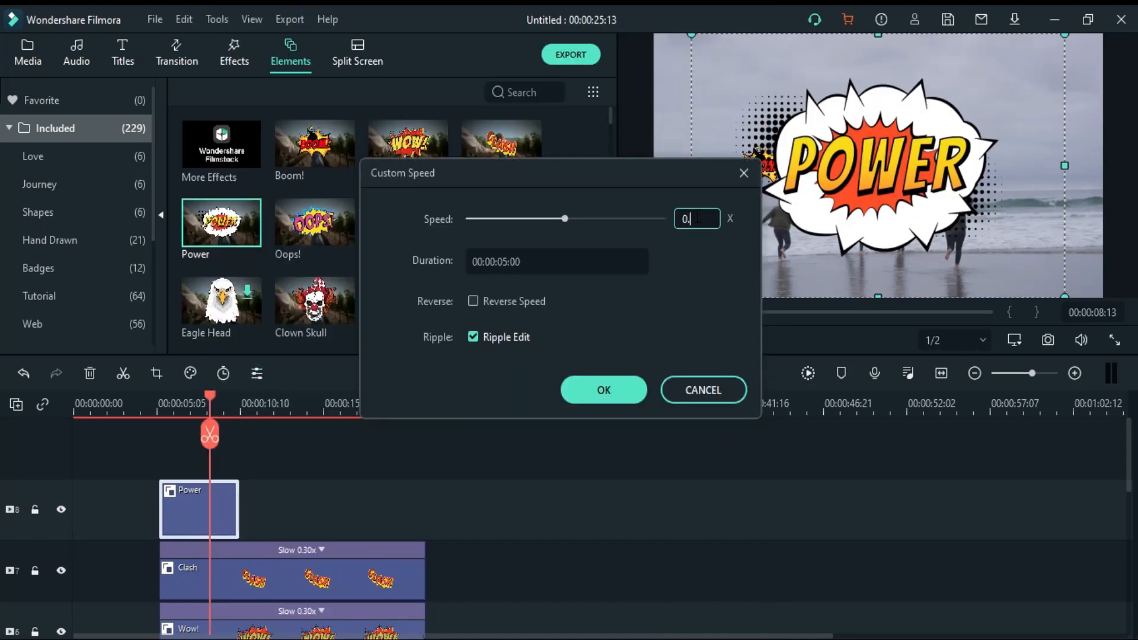
pyautogui.click(624, 393)
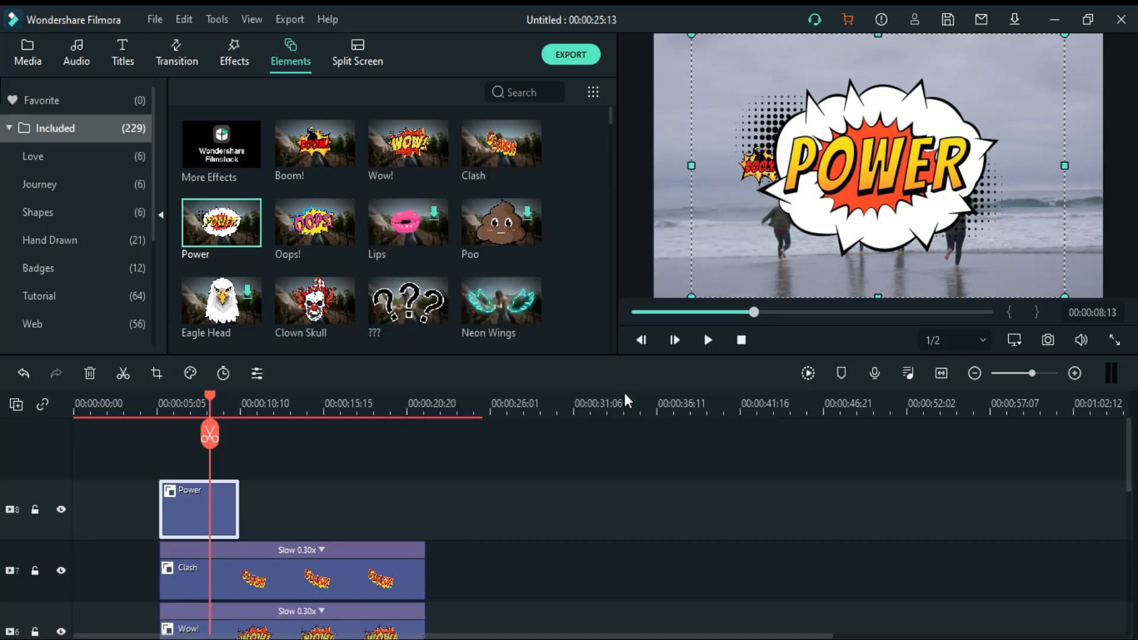
# Step: Shrink the Power graphic and place it above the rightmost woman's head
pyautogui.moveTo(1061, 38); pyautogui.dragTo(742, 287)
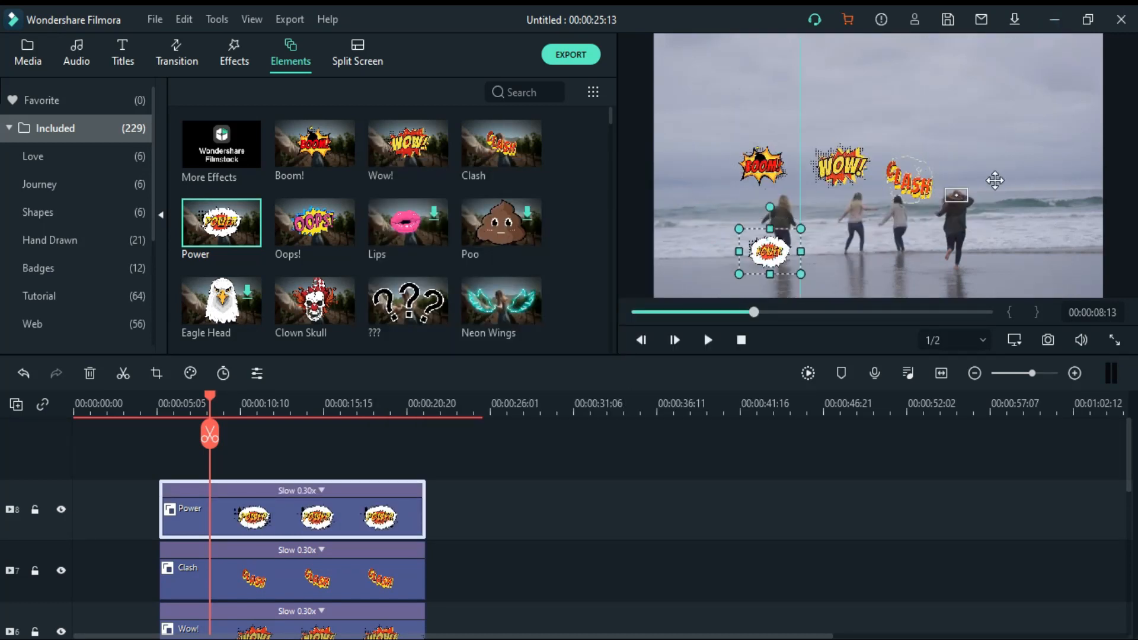
pyautogui.moveTo(995, 180); pyautogui.dragTo(980, 177)
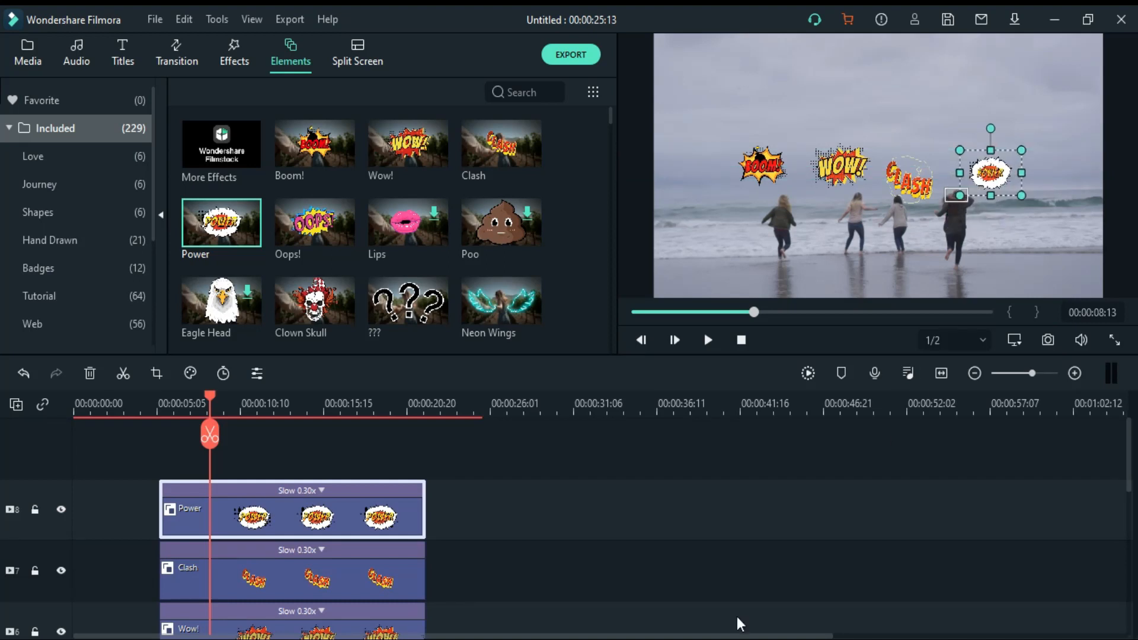
# Step: Link the Boom! element to the motion tracking of the beach clip on video track 1
pyautogui.scroll(-8, 91, 457)
pyautogui.click(290, 515)
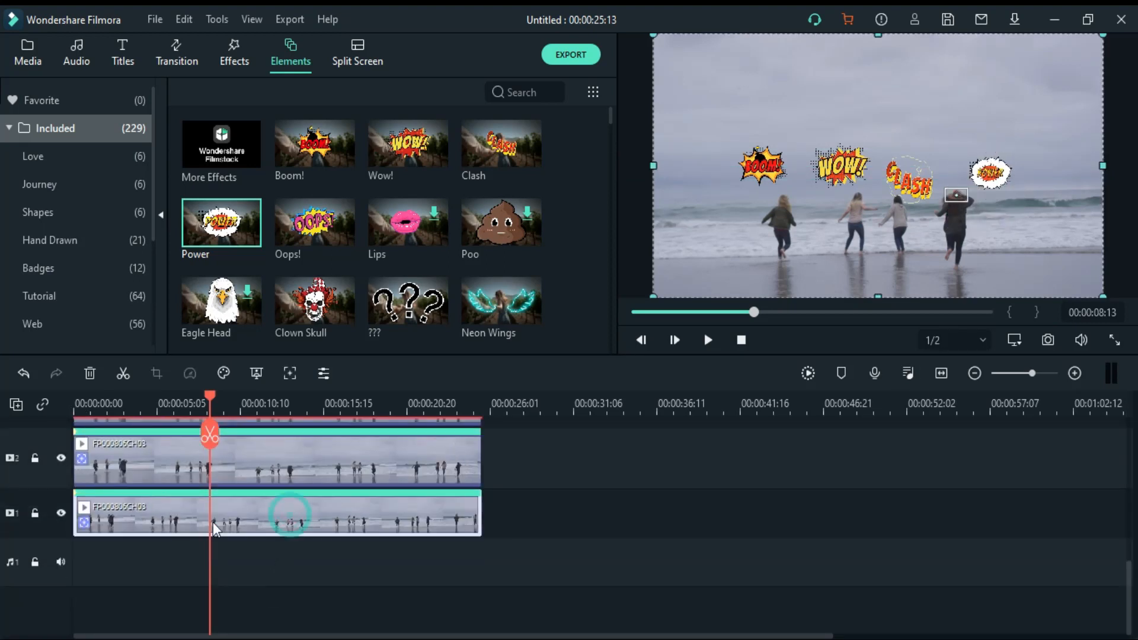
pyautogui.doubleClick(279, 524)
pyautogui.click(340, 251)
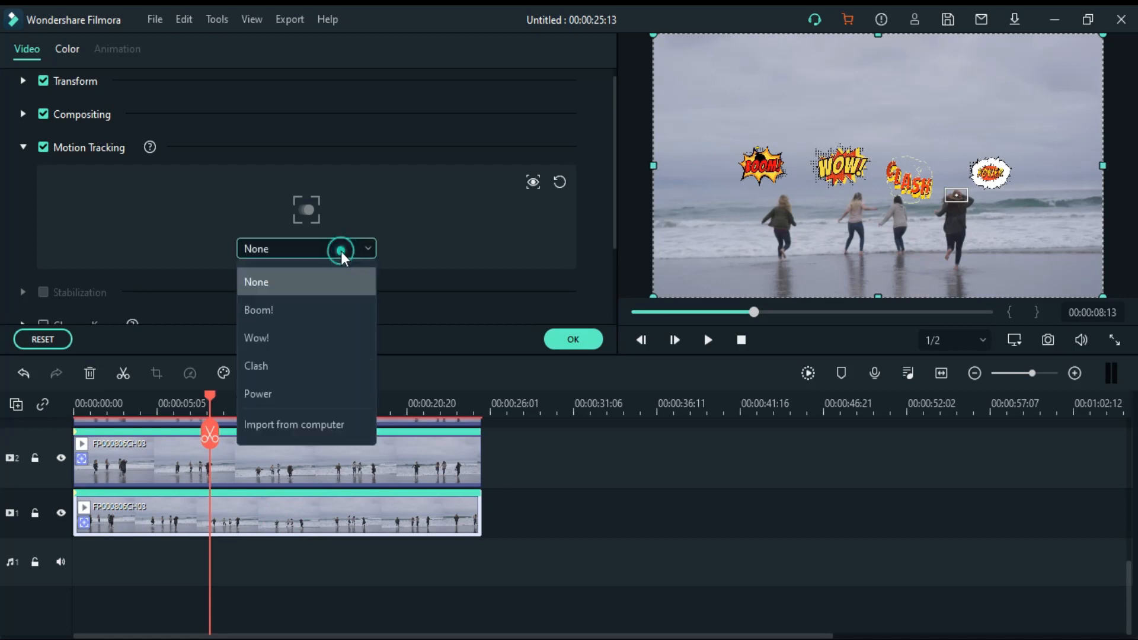
pyautogui.click(286, 317)
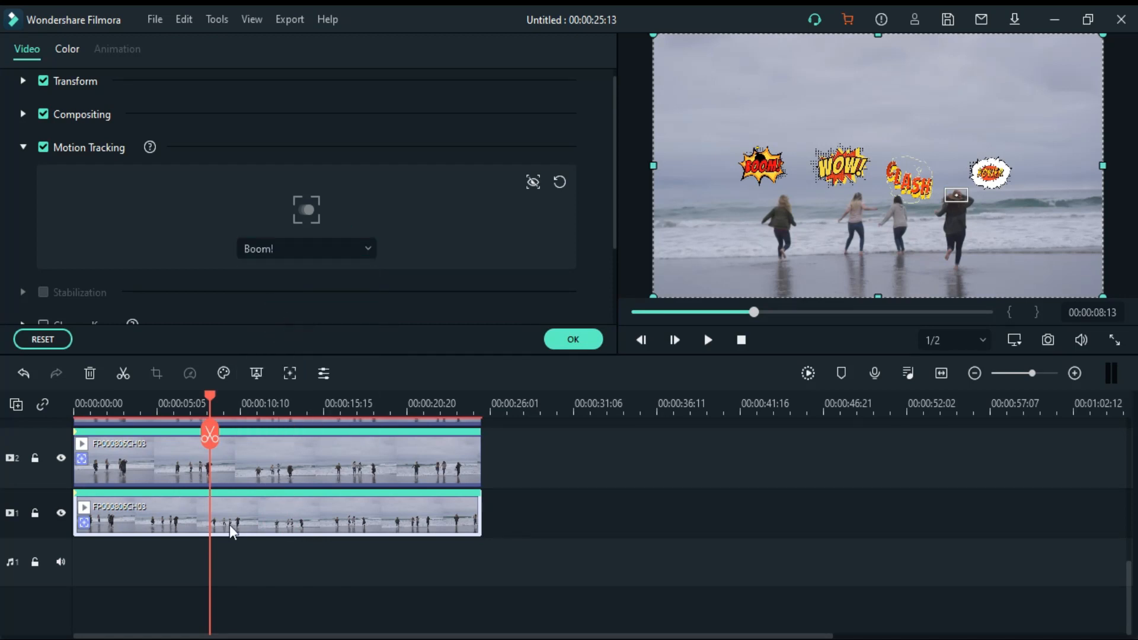
# Step: Link the Wow! element to the motion tracking of the beach clip on video track 2
pyautogui.click(258, 464)
pyautogui.click(342, 249)
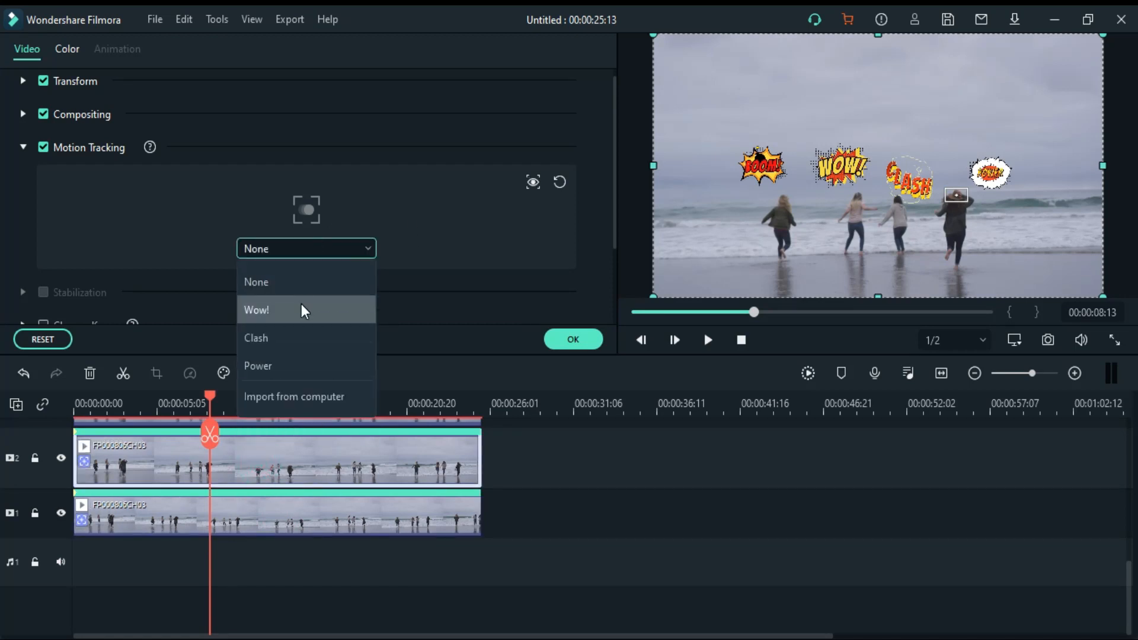
pyautogui.press('Return')
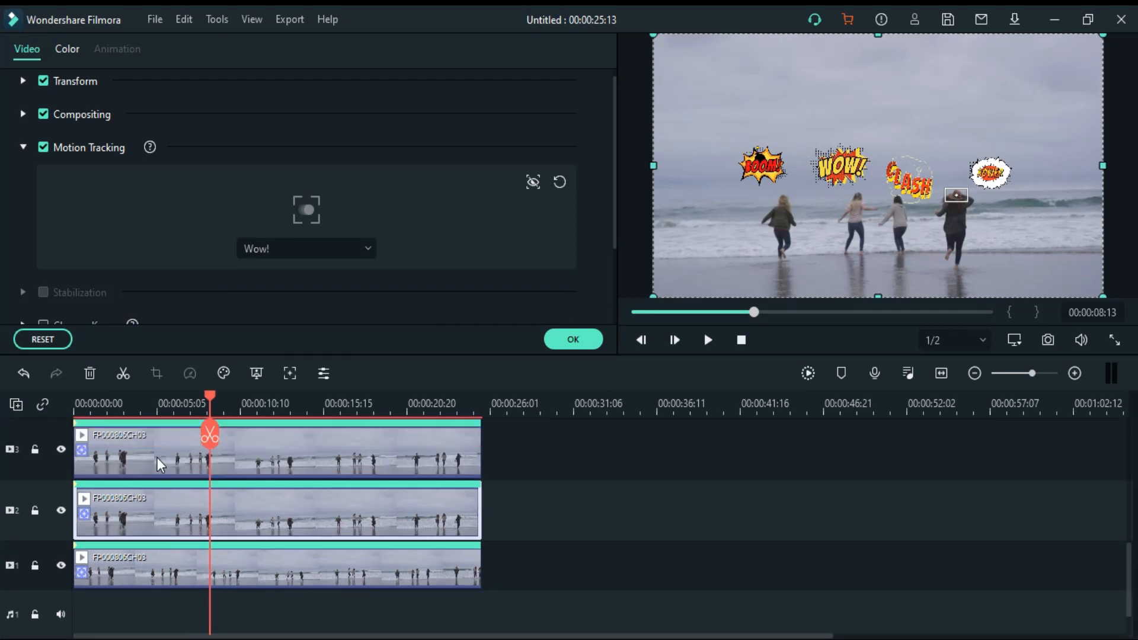
# Step: Link the Clash element to the motion tracking of the beach clip on video track 3
pyautogui.click(157, 457)
pyautogui.click(359, 246)
pyautogui.click(285, 318)
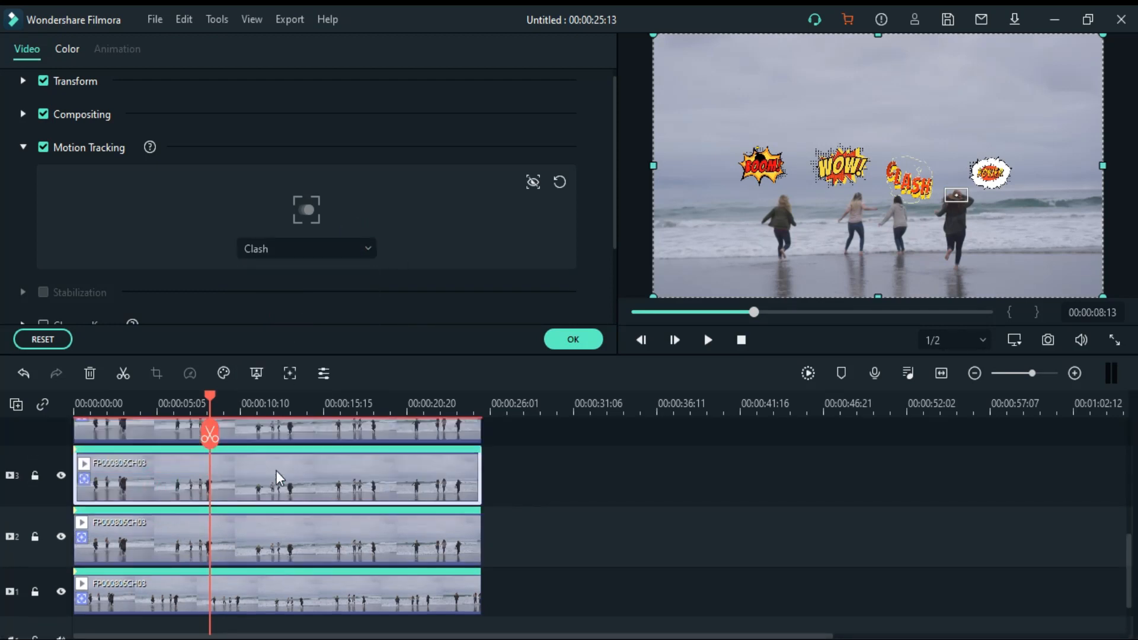
# Step: Link the Power element to the motion tracking of the beach clip on video track 4 and play the result from the start
pyautogui.click(272, 471)
pyautogui.click(326, 255)
pyautogui.click(281, 313)
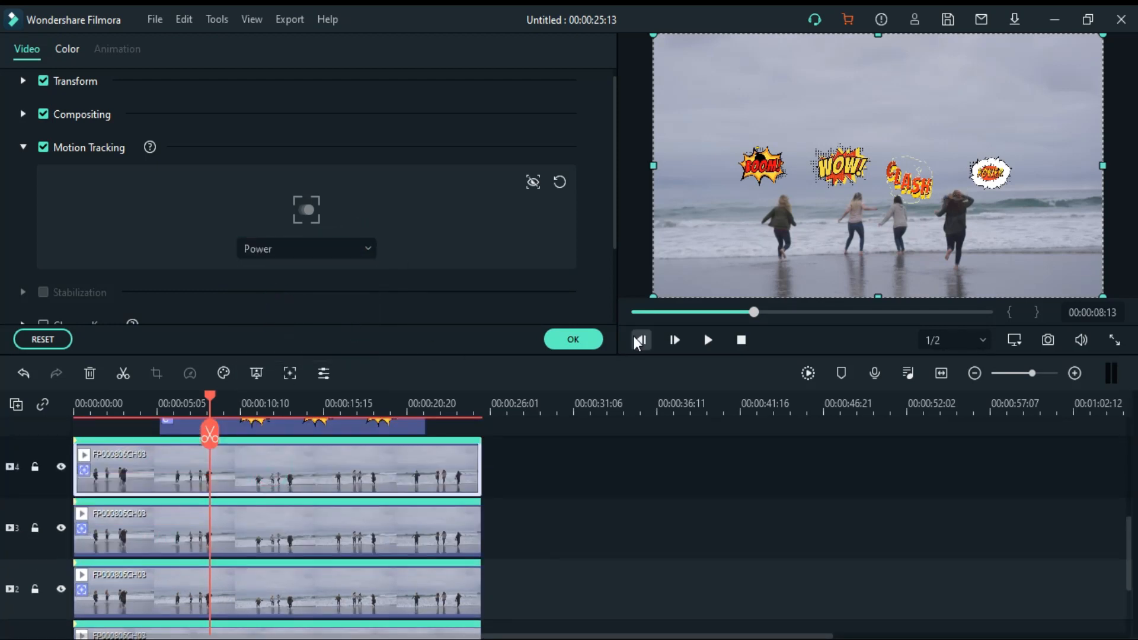
pyautogui.click(583, 341)
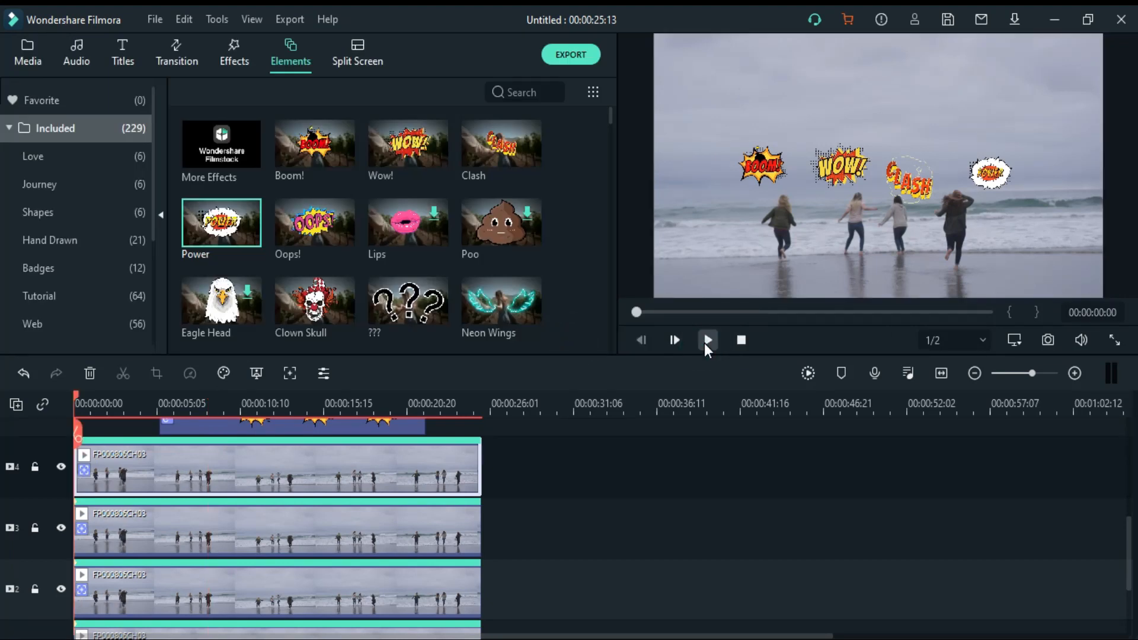
pyautogui.click(703, 343)
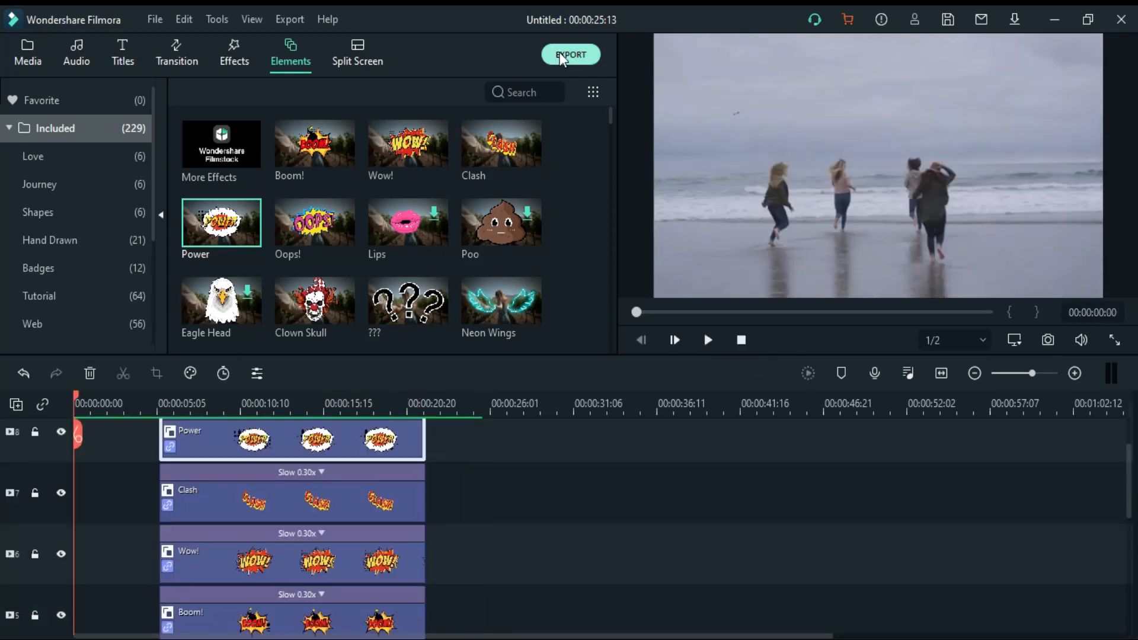
# Step: Export the project to the computer as an MP4 file named TRACKING
pyautogui.click(571, 55)
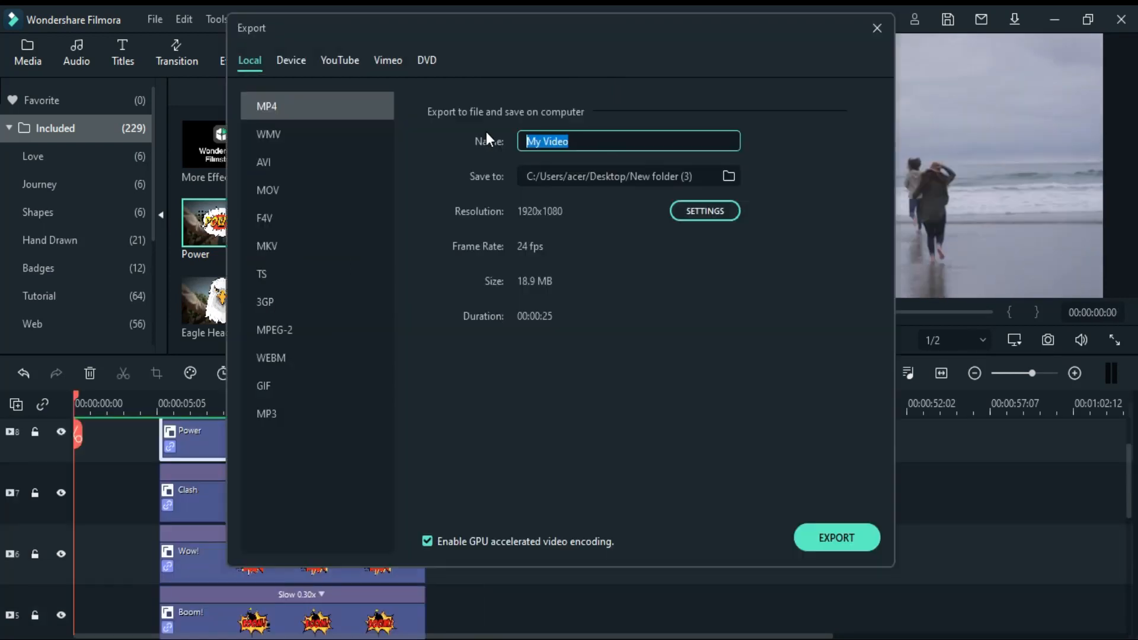
pyautogui.click(704, 211)
pyautogui.click(589, 577)
pyautogui.click(836, 537)
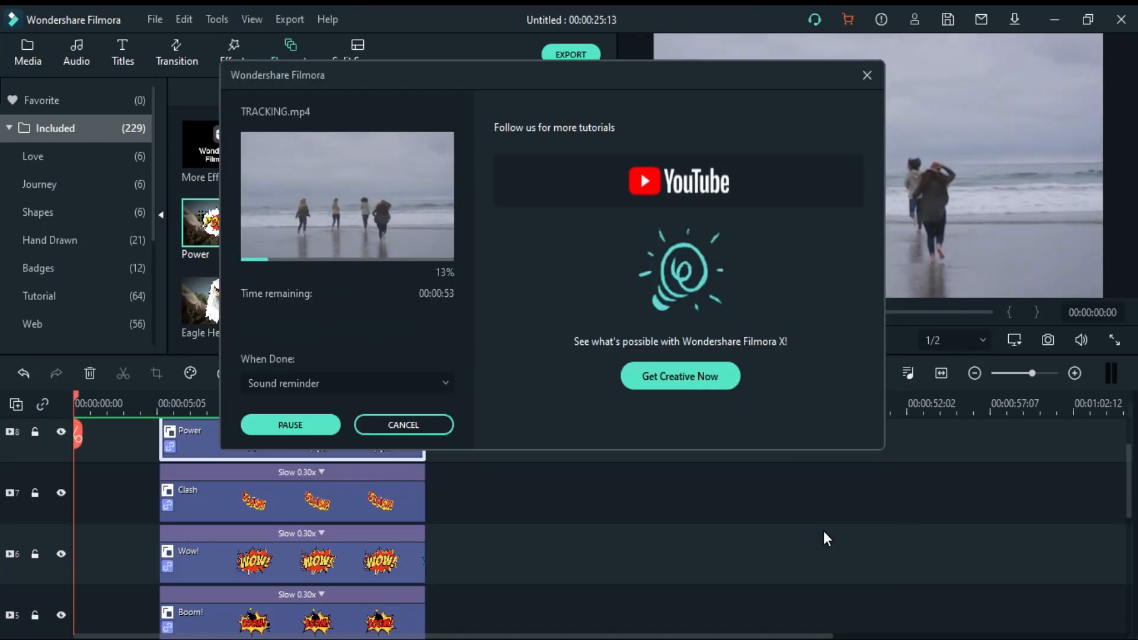